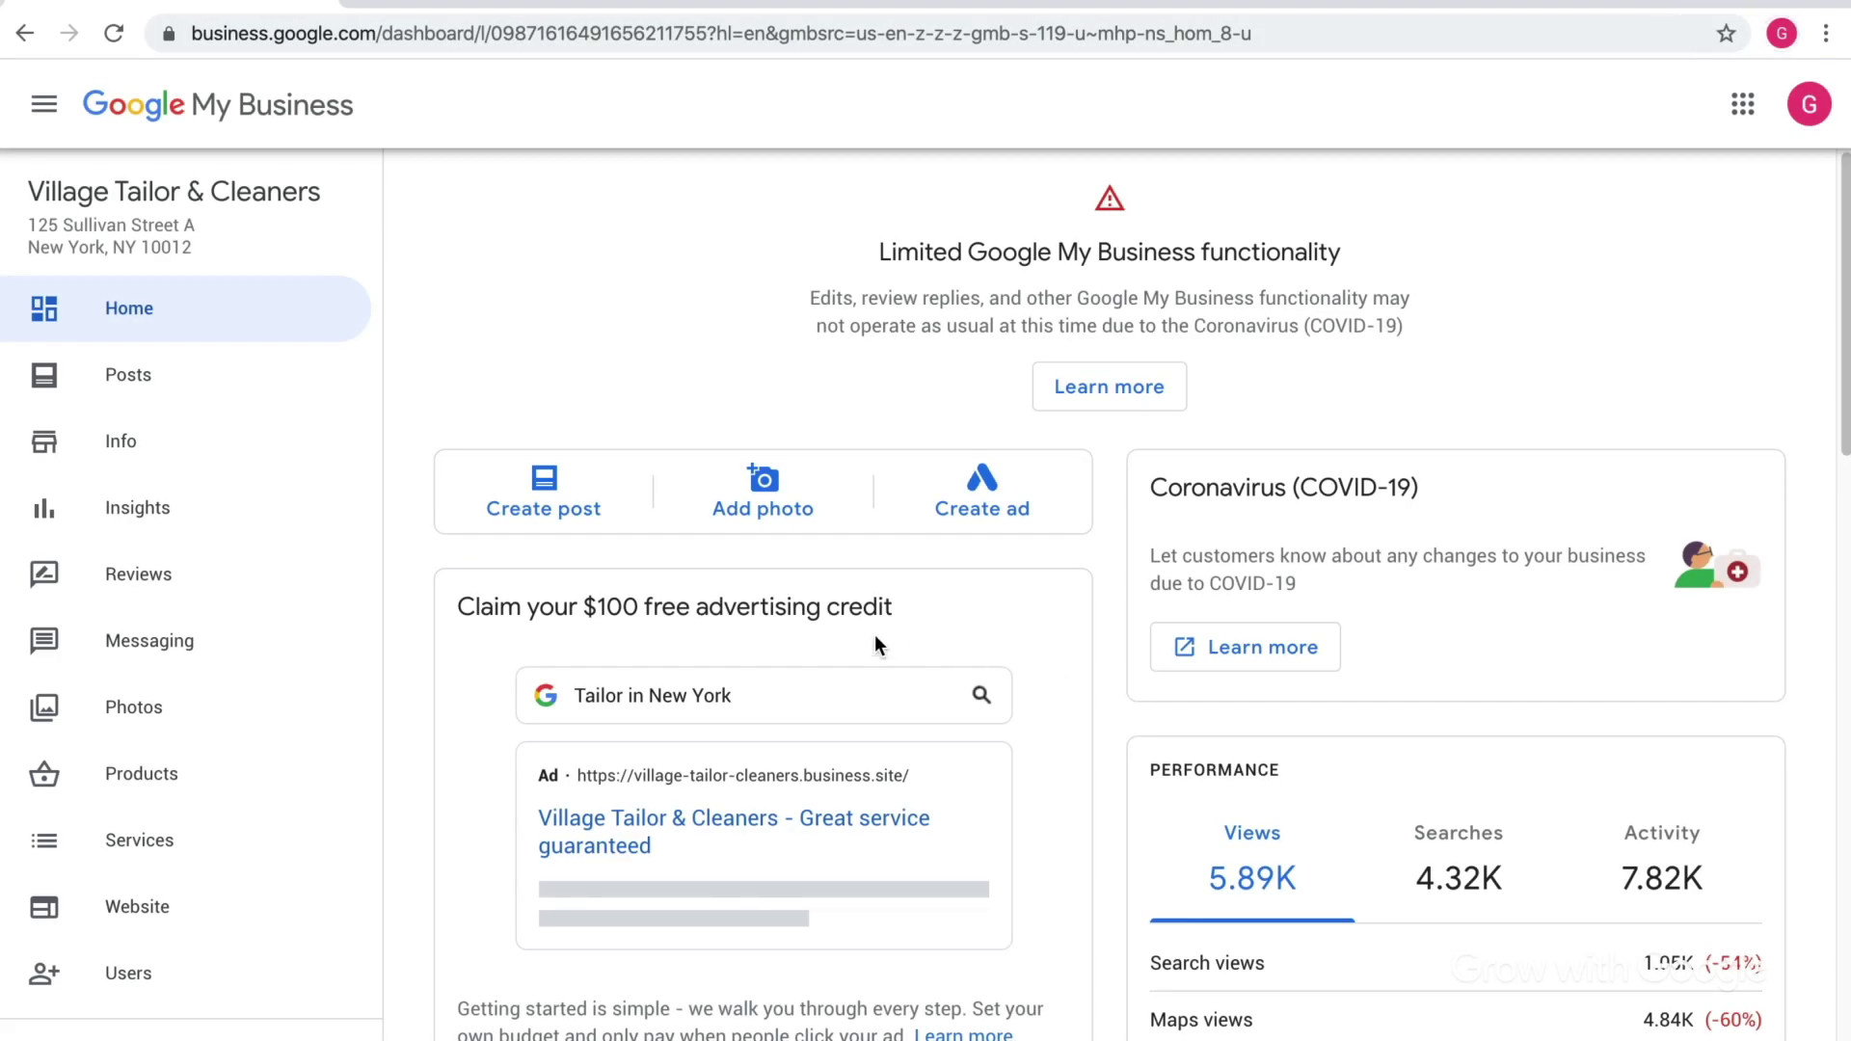
Open the business's Info page with its name, categories, address and opening hours.
left_click(294, 468)
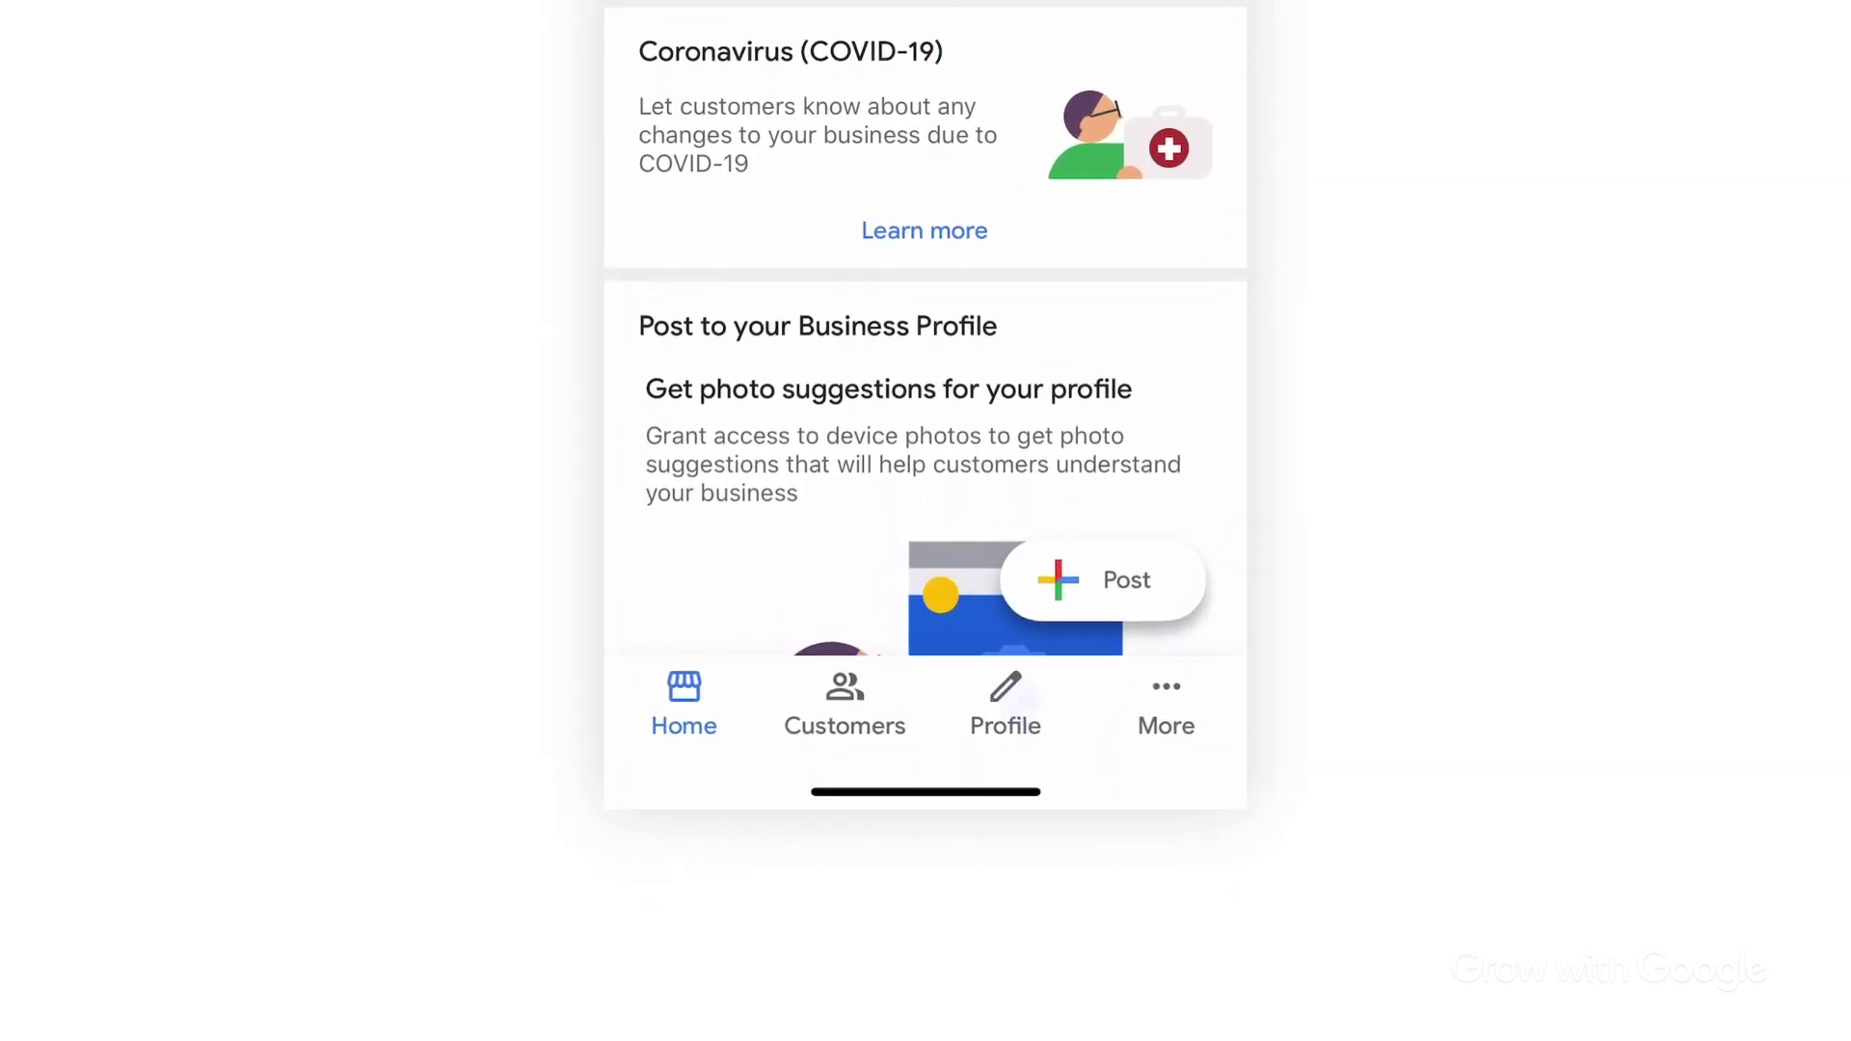
left_click(1005, 709)
scroll(926, 386, "down", 1)
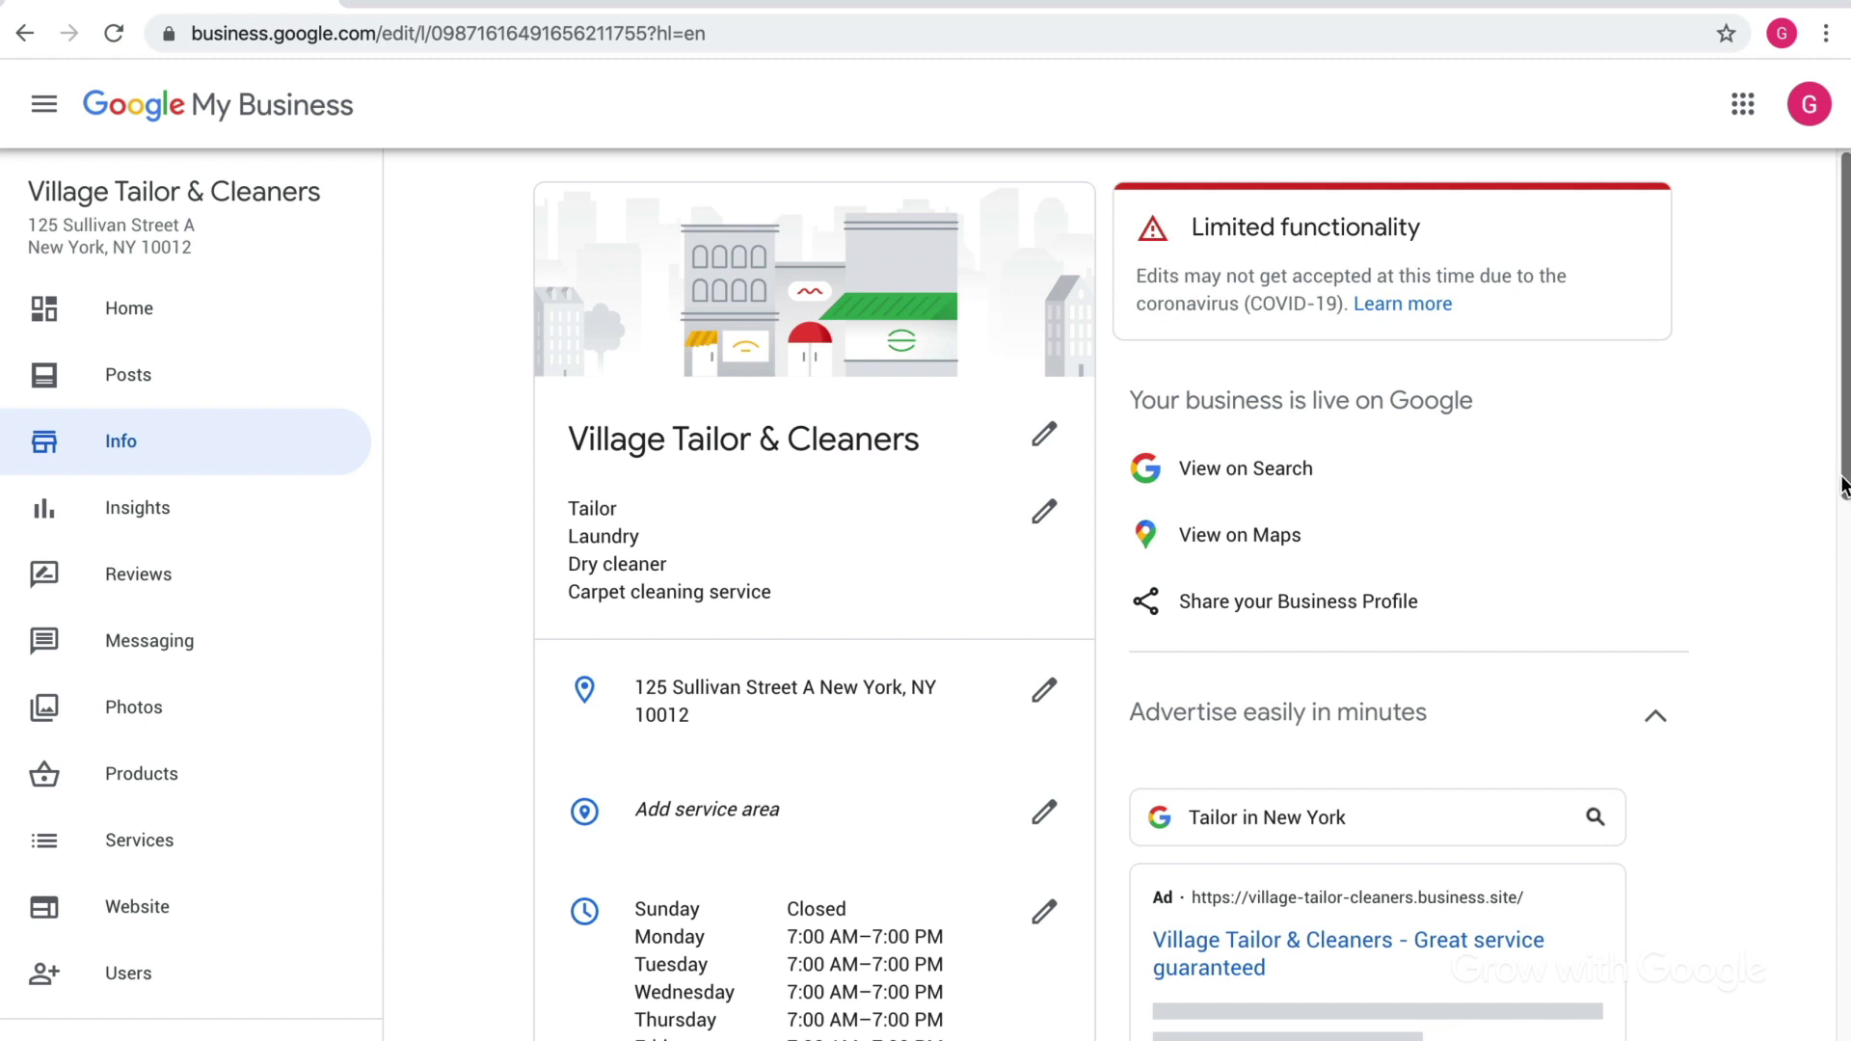
left_click_drag(1842, 487, 1843, 825)
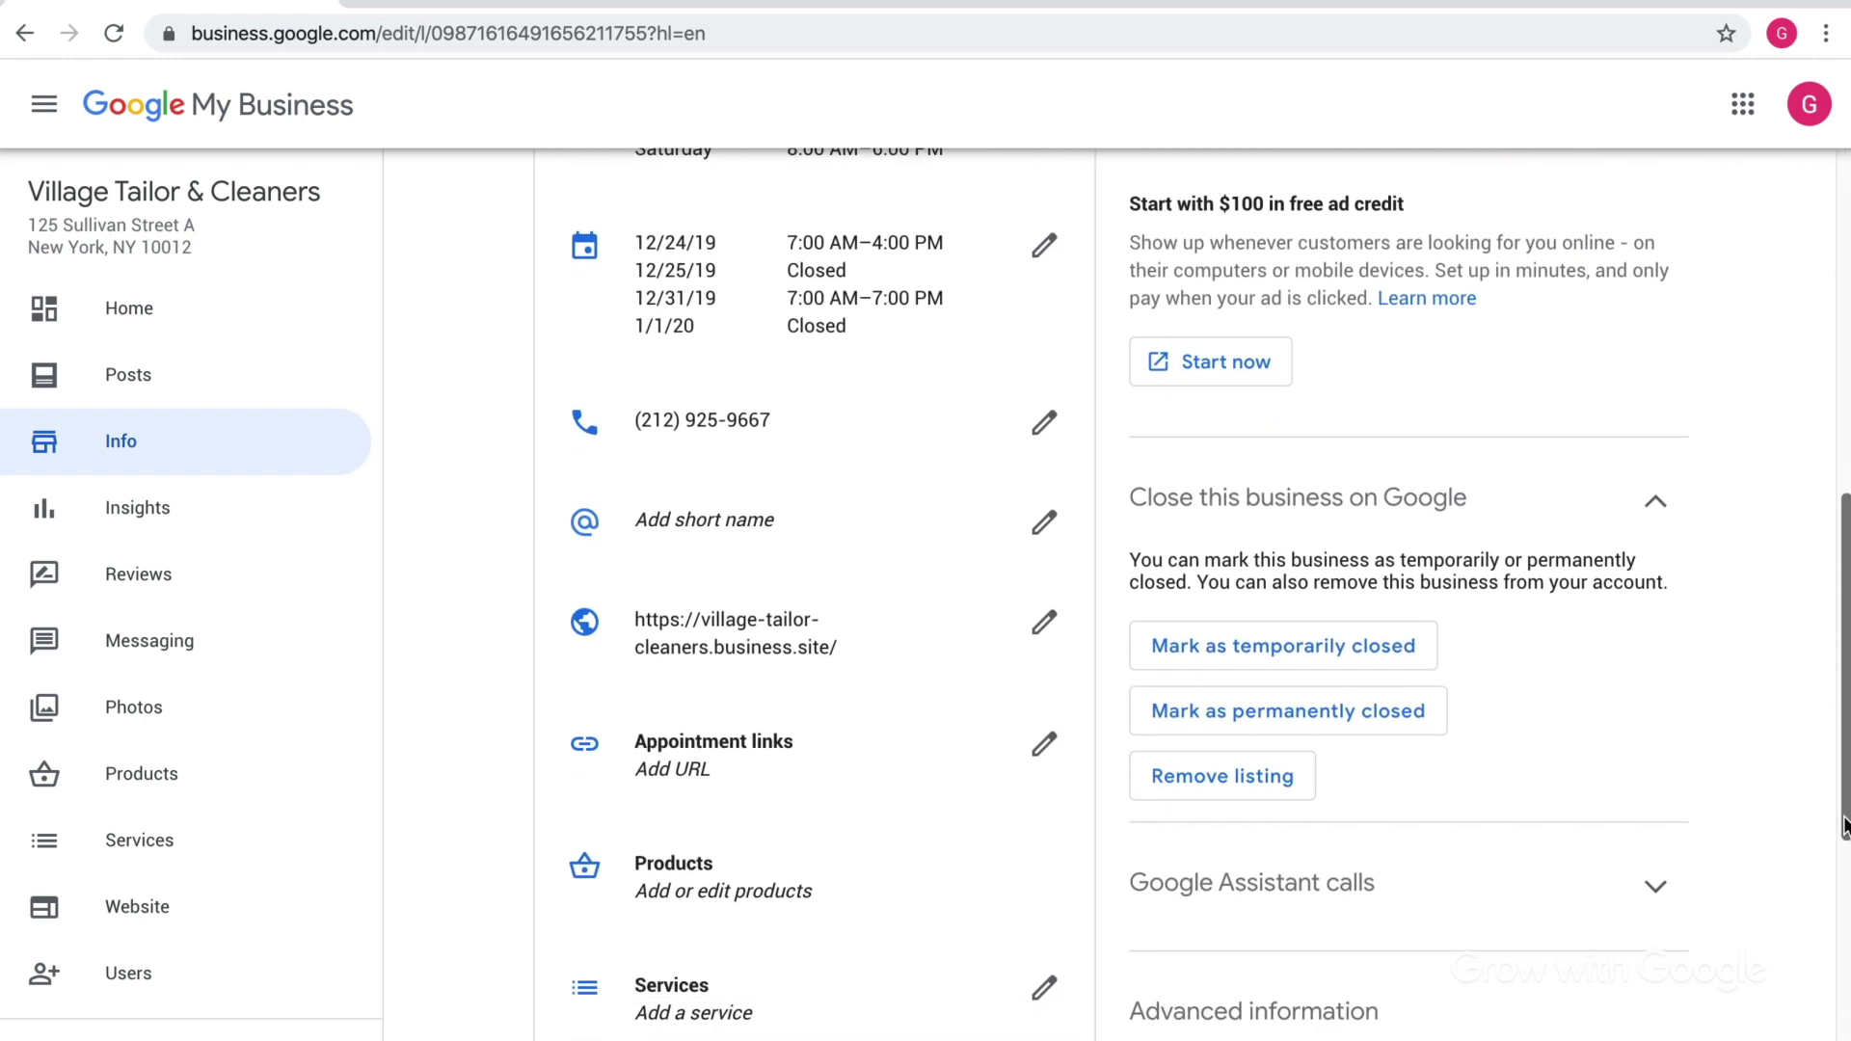
left_click(1393, 648)
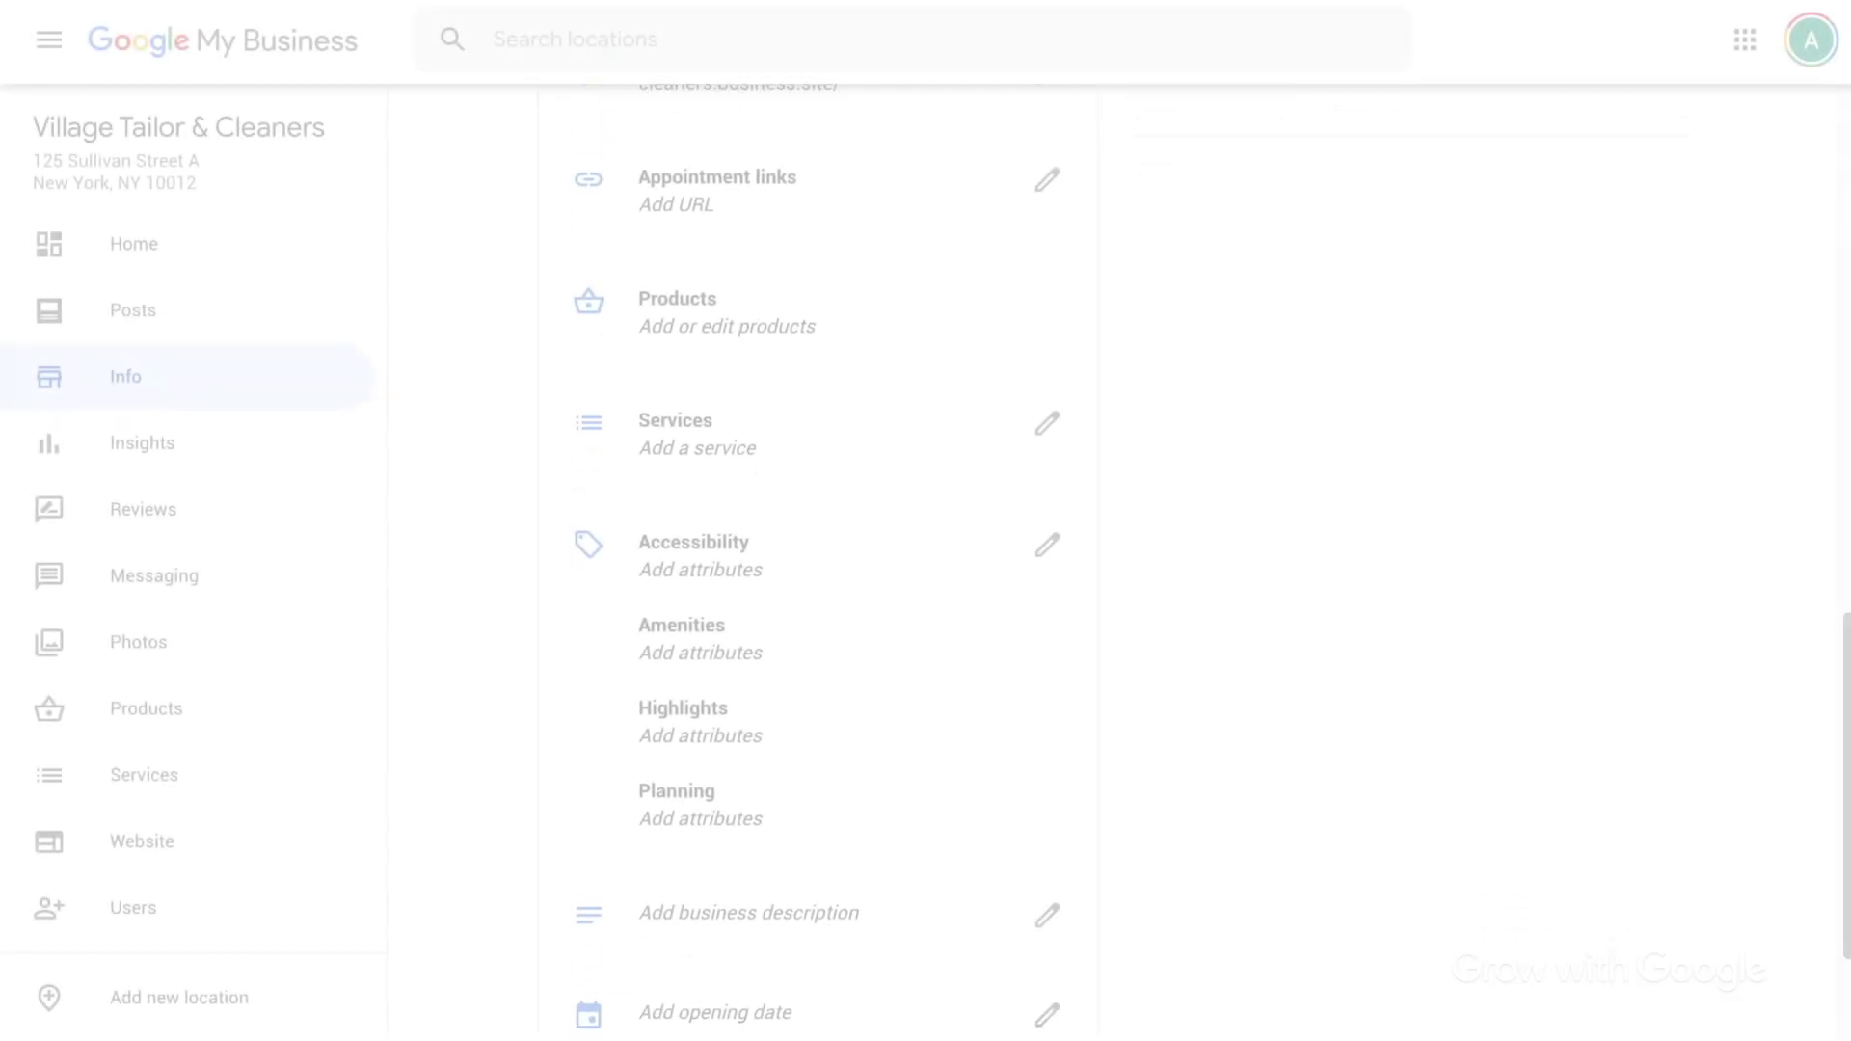
scroll(925, 559, "down", 1)
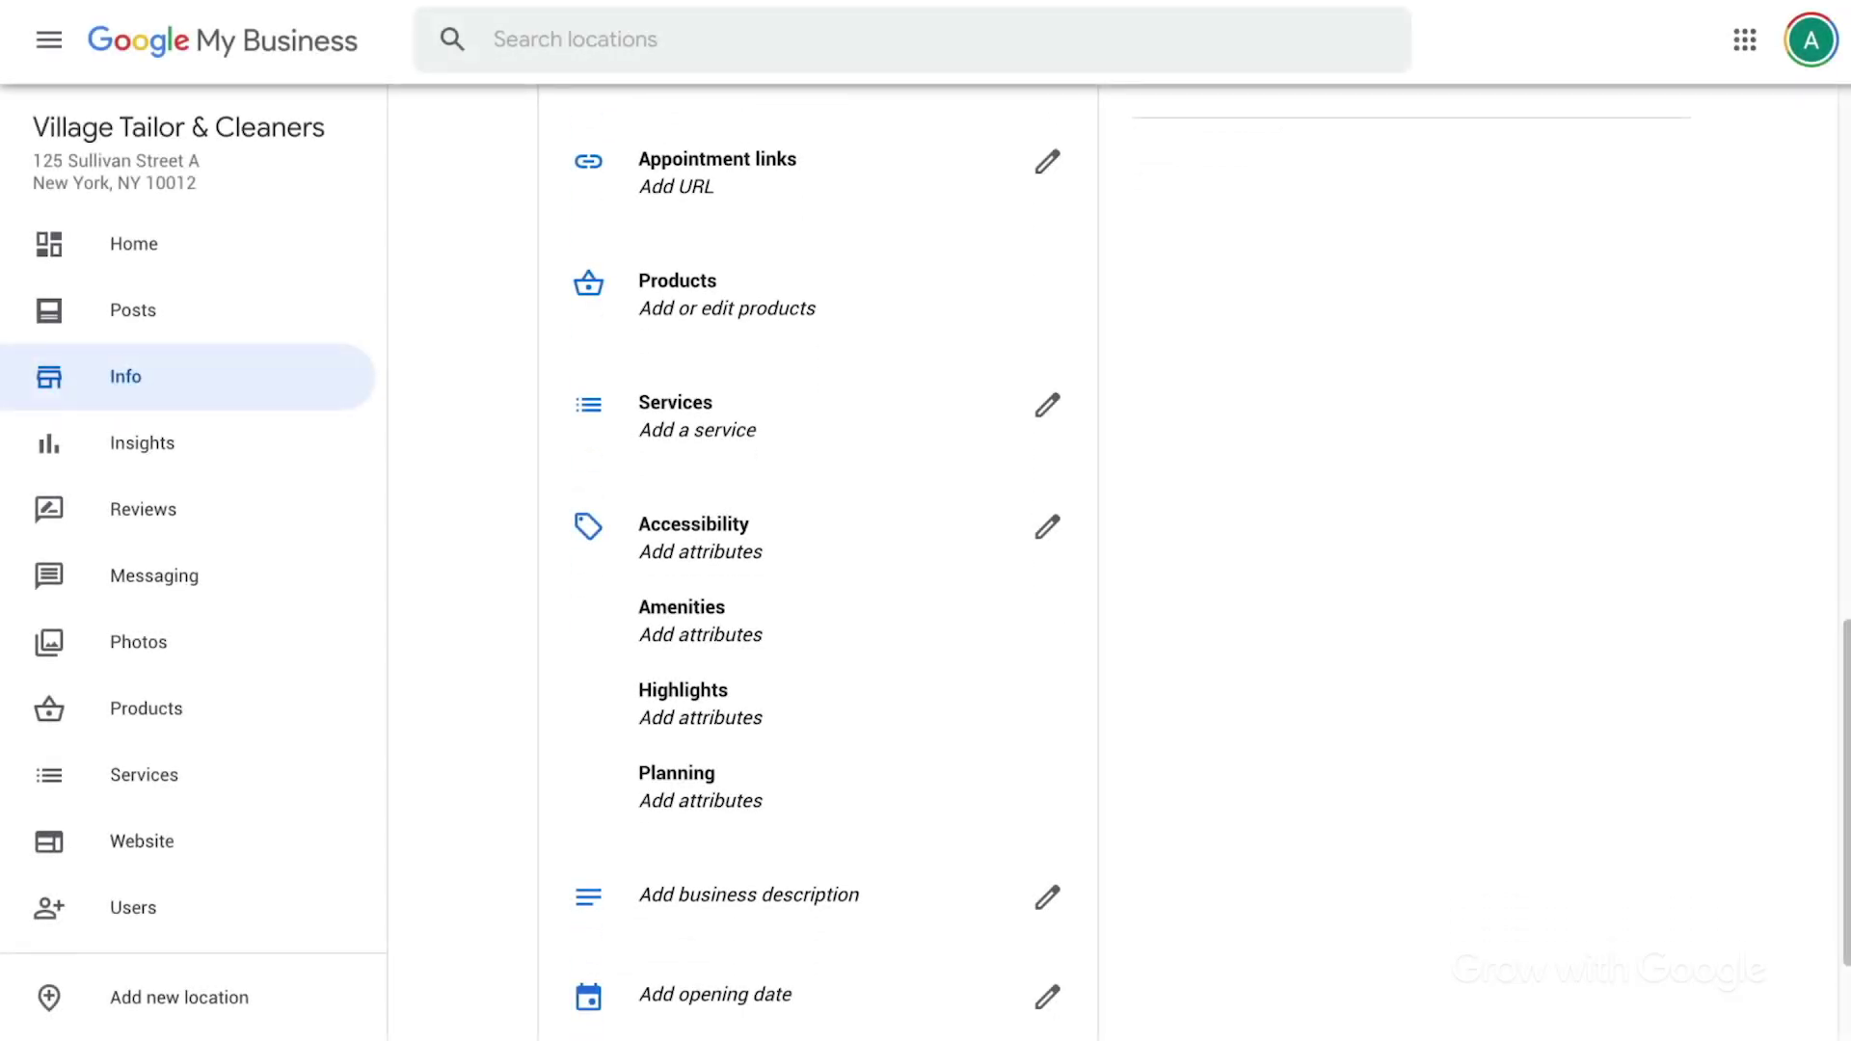
Replace the draft text with the description 'We are temporarily closed, but we'll be back…'.
left_click(1048, 899)
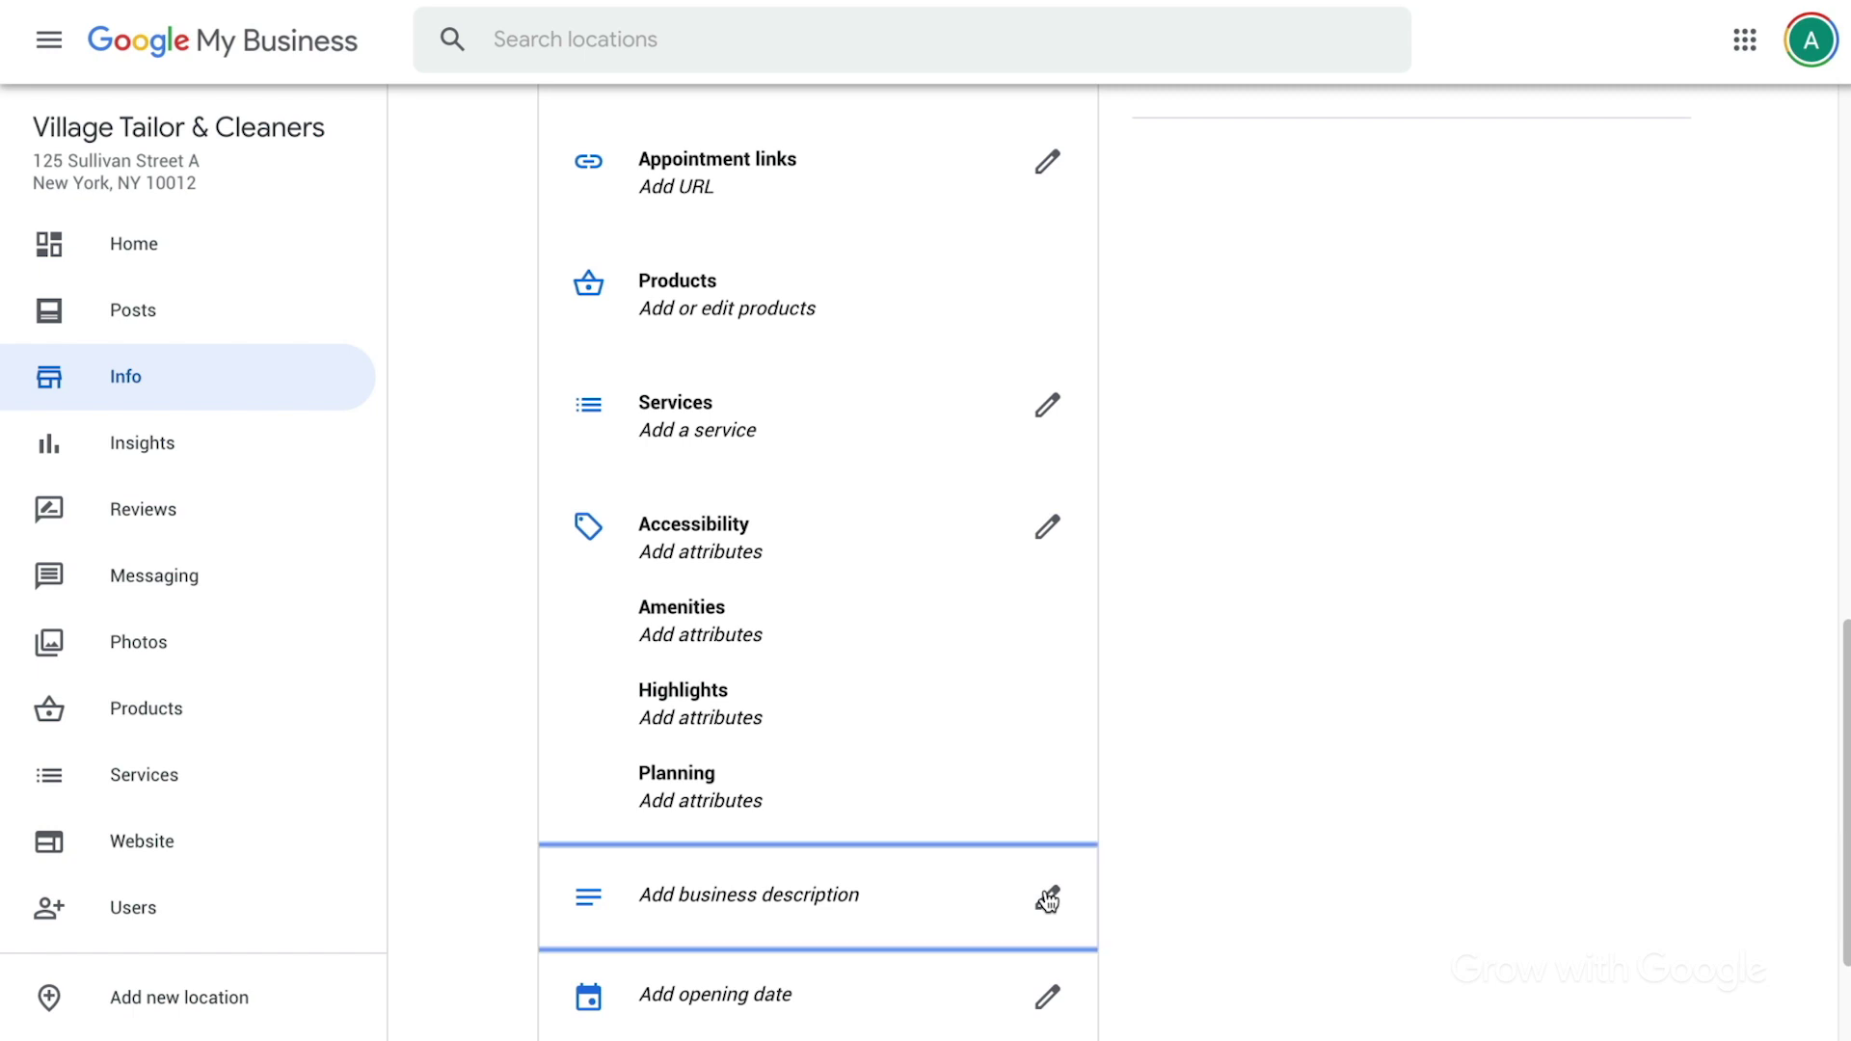
type("We are open as usual!")
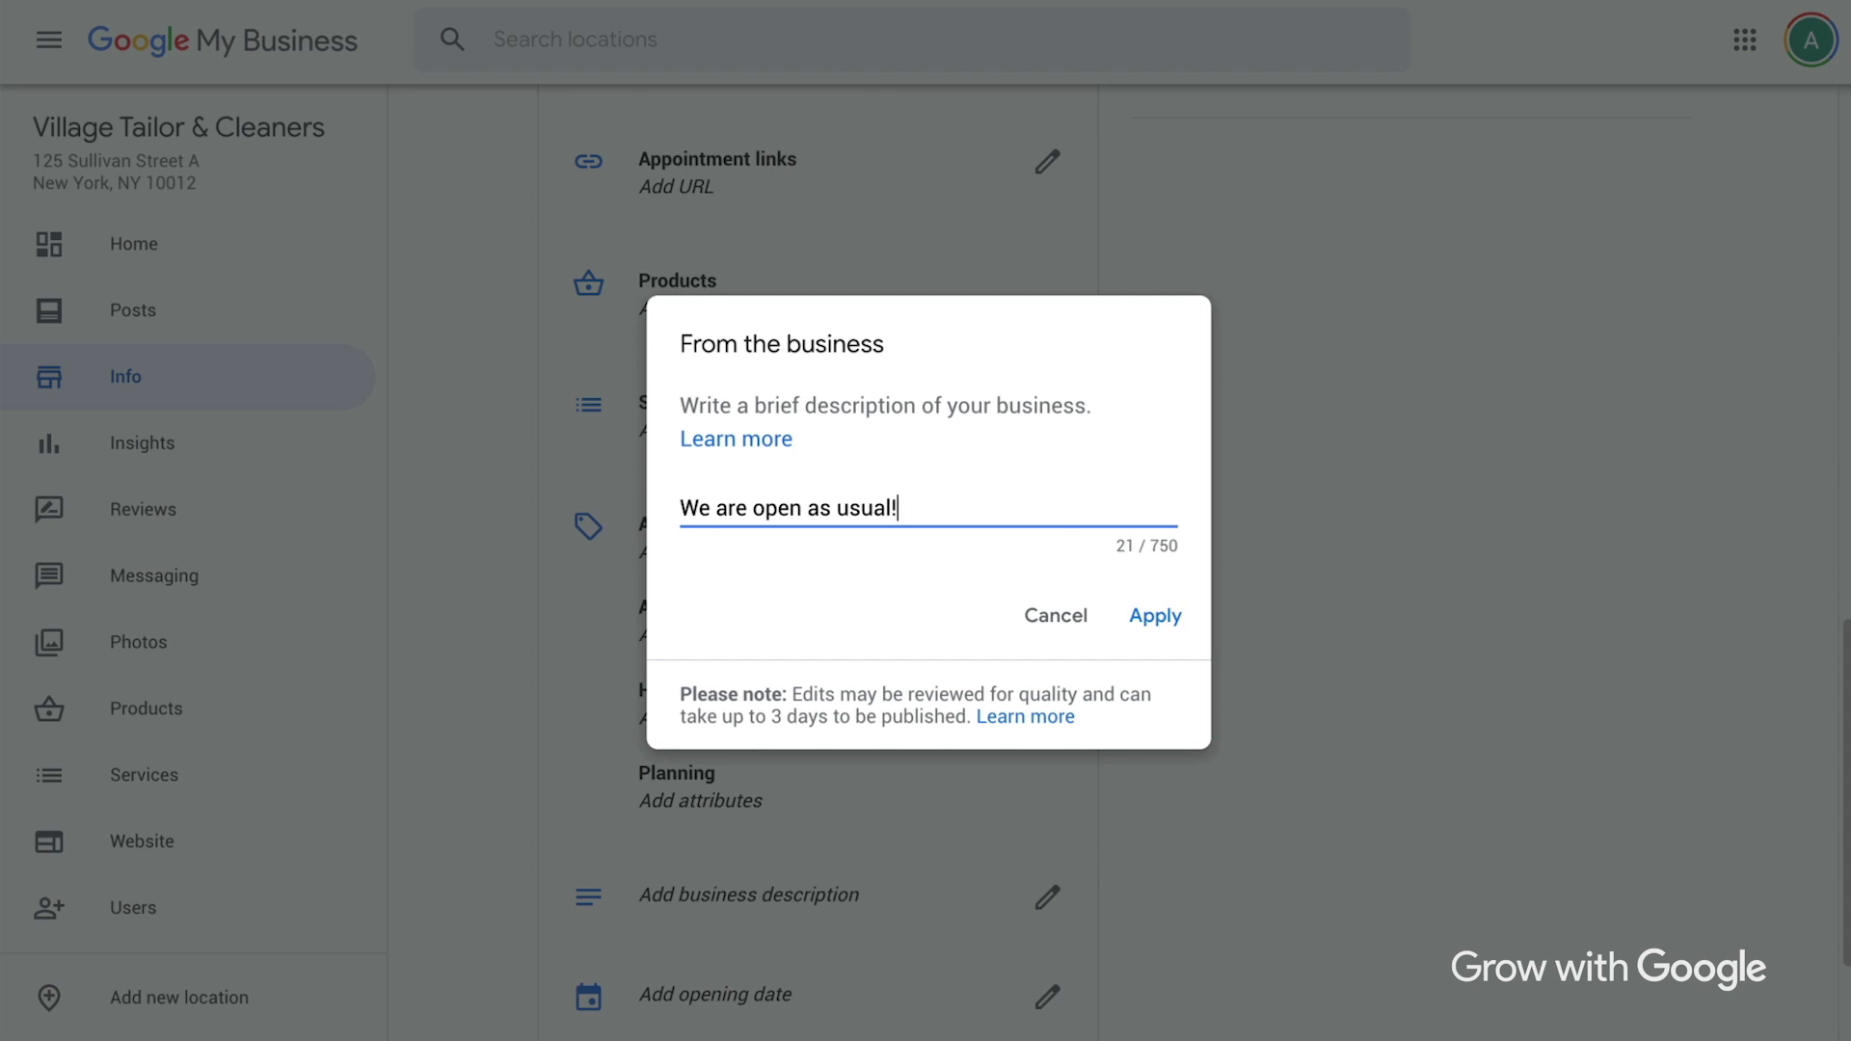
key("BackSpace")
key("BackSpace")
key("BackSpace")
key("BackSpace")
key("BackSpace")
key("BackSpace")
key("BackSpace")
key("BackSpace")
key("BackSpace")
key("BackSpace")
key("BackSpace")
key("BackSpace")
key("BackSpace")
key("BackSpace")
key("BackSpace")
key("BackSpace")
key("BackSpace")
key("BackSpace")
key("BackSpace")
key("BackSpace")
type("As a special ")
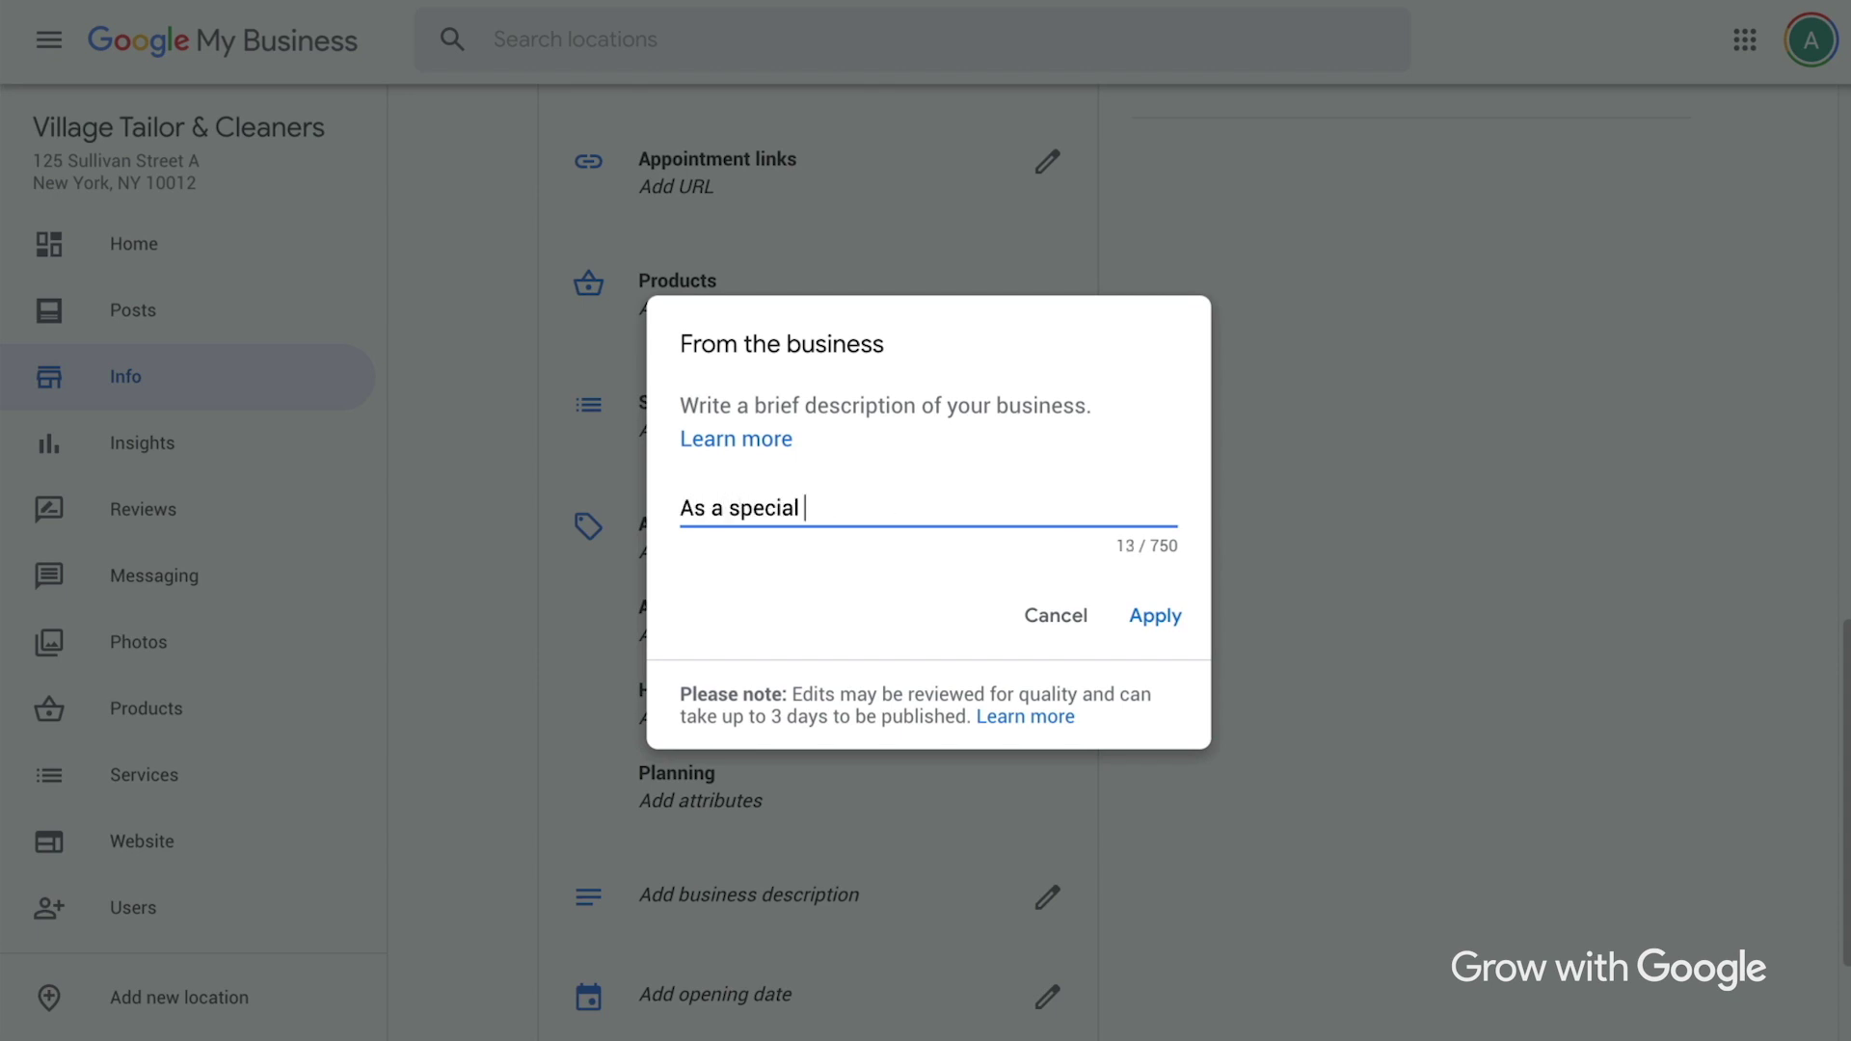
type("precaution, you can drop off your deli")
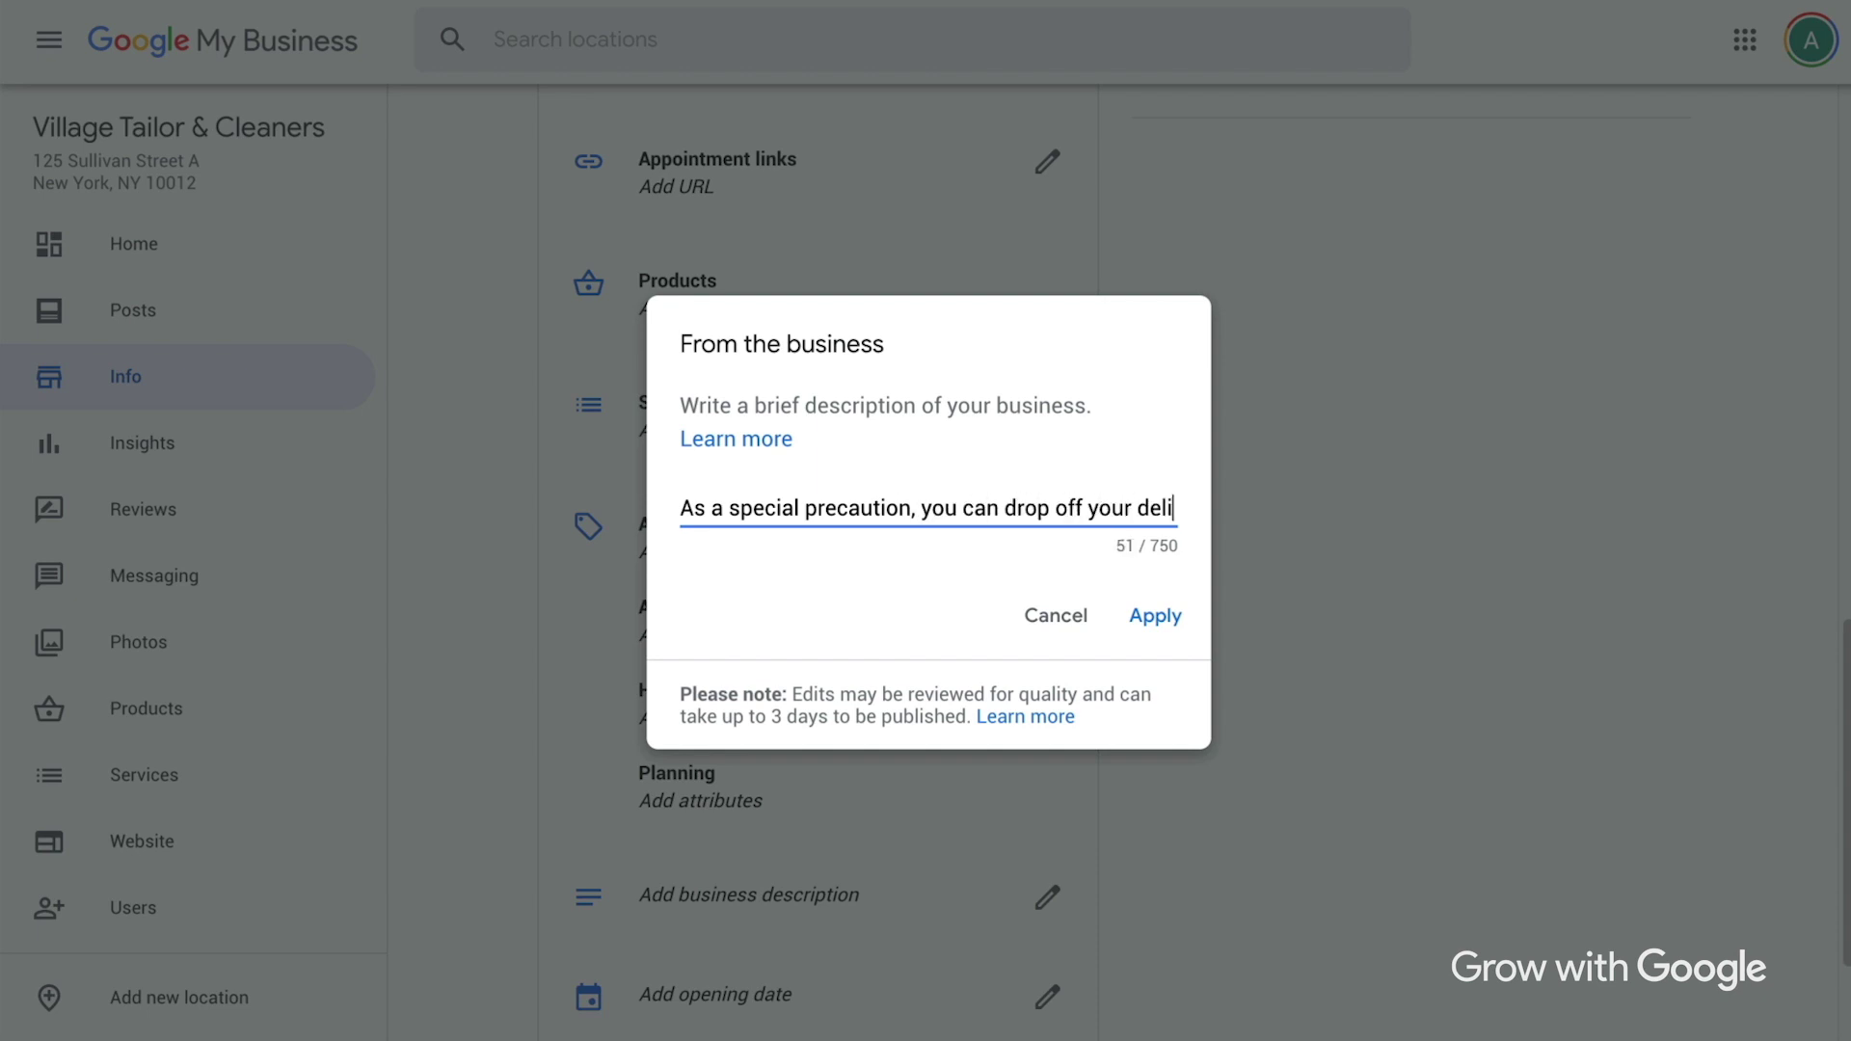
type("very at curb side")
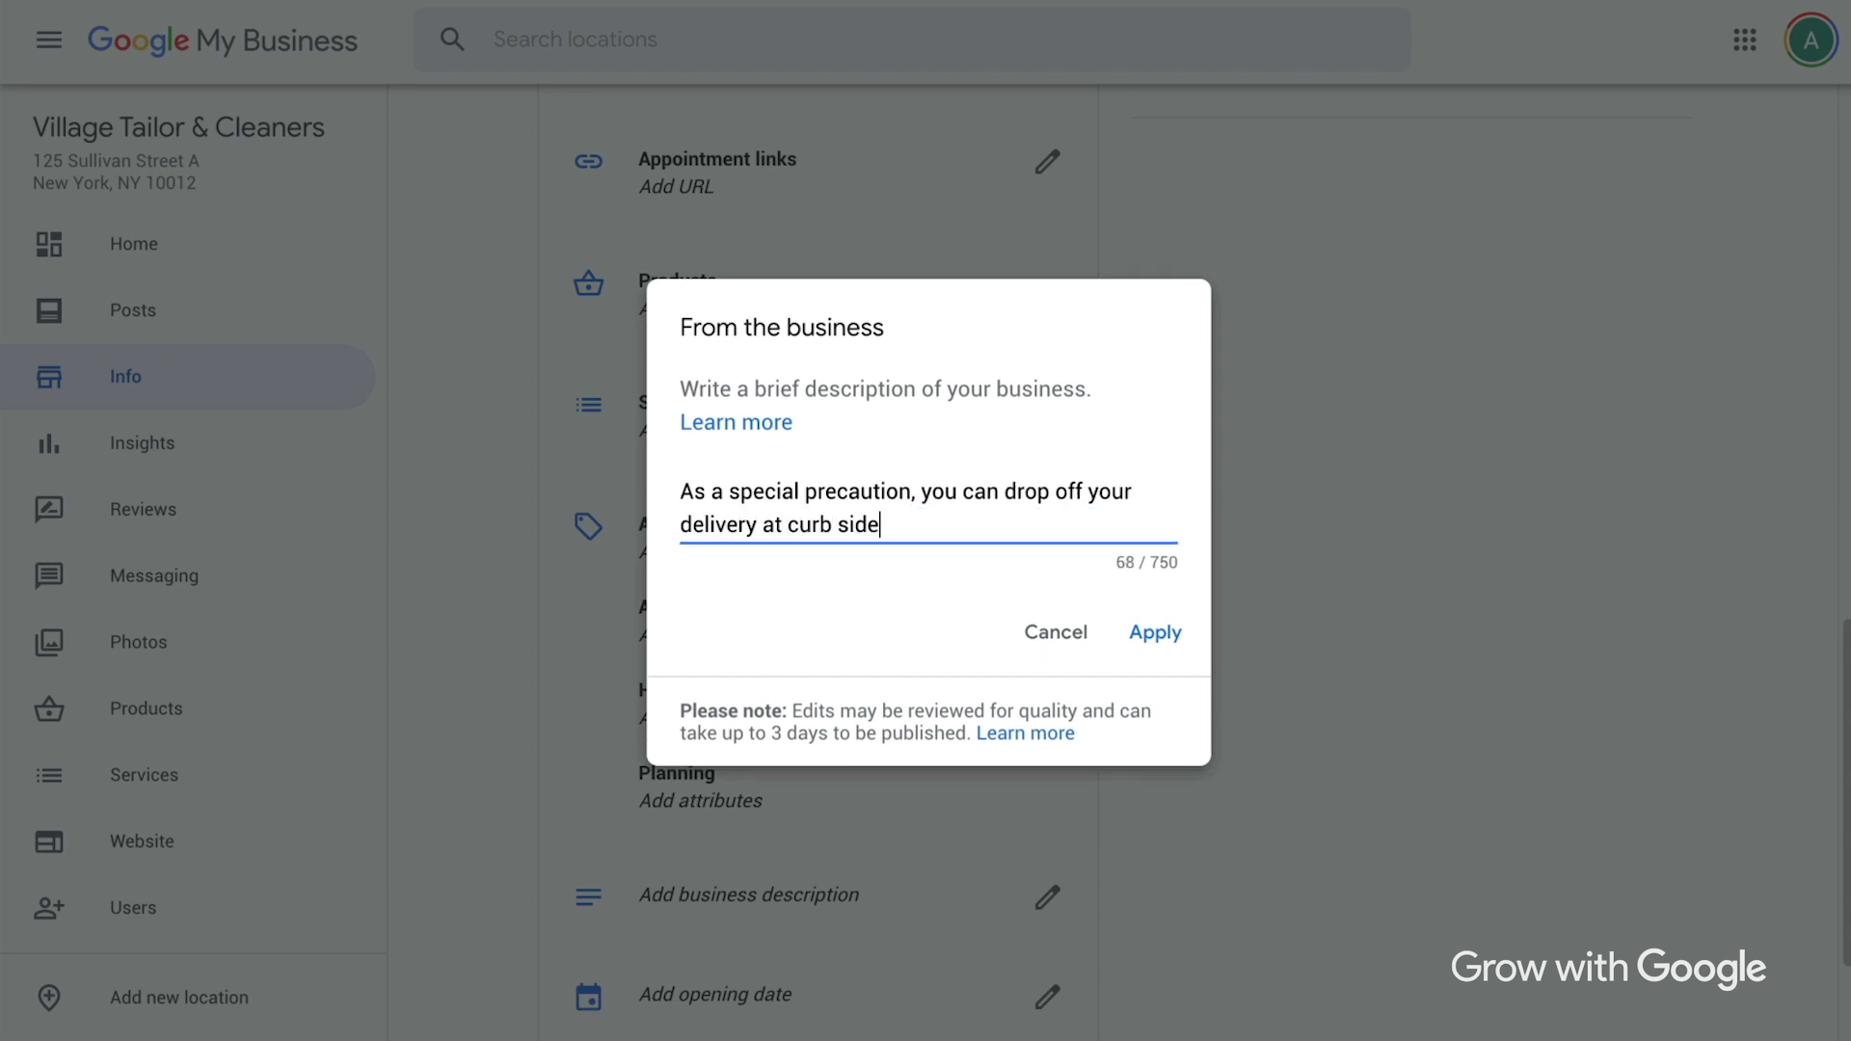
key("BackSpace")
key("BackSpace")
key("BackSpace")
key("BackSpace")
key("BackSpace")
key("BackSpace")
key("BackSpace")
key("BackSpace")
key("BackSpace")
key("BackSpace")
key("BackSpace")
key("BackSpace")
key("BackSpace")
key("BackSpace")
key("BackSpace")
key("BackSpace")
key("BackSpace")
key("BackSpace")
key("BackSpace")
key("BackSpace")
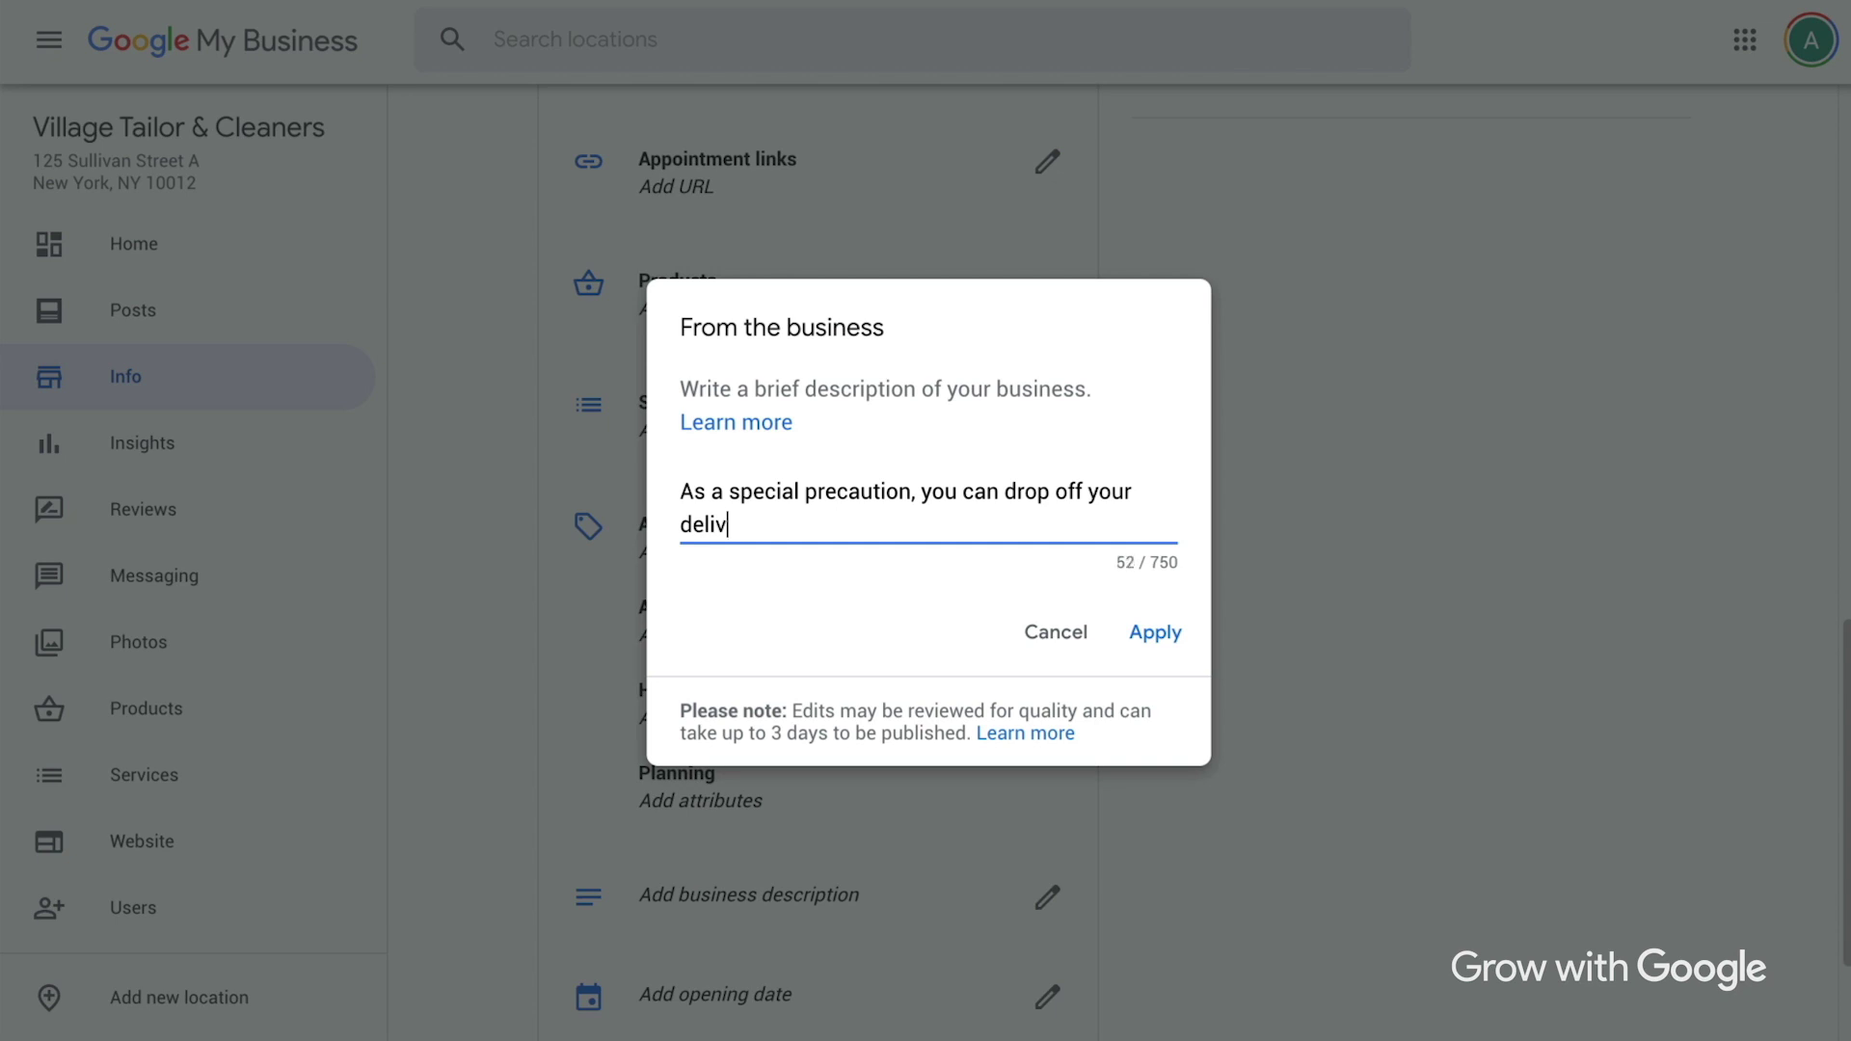
type("We are temporarily closed, but we'll be back as soon as we ca")
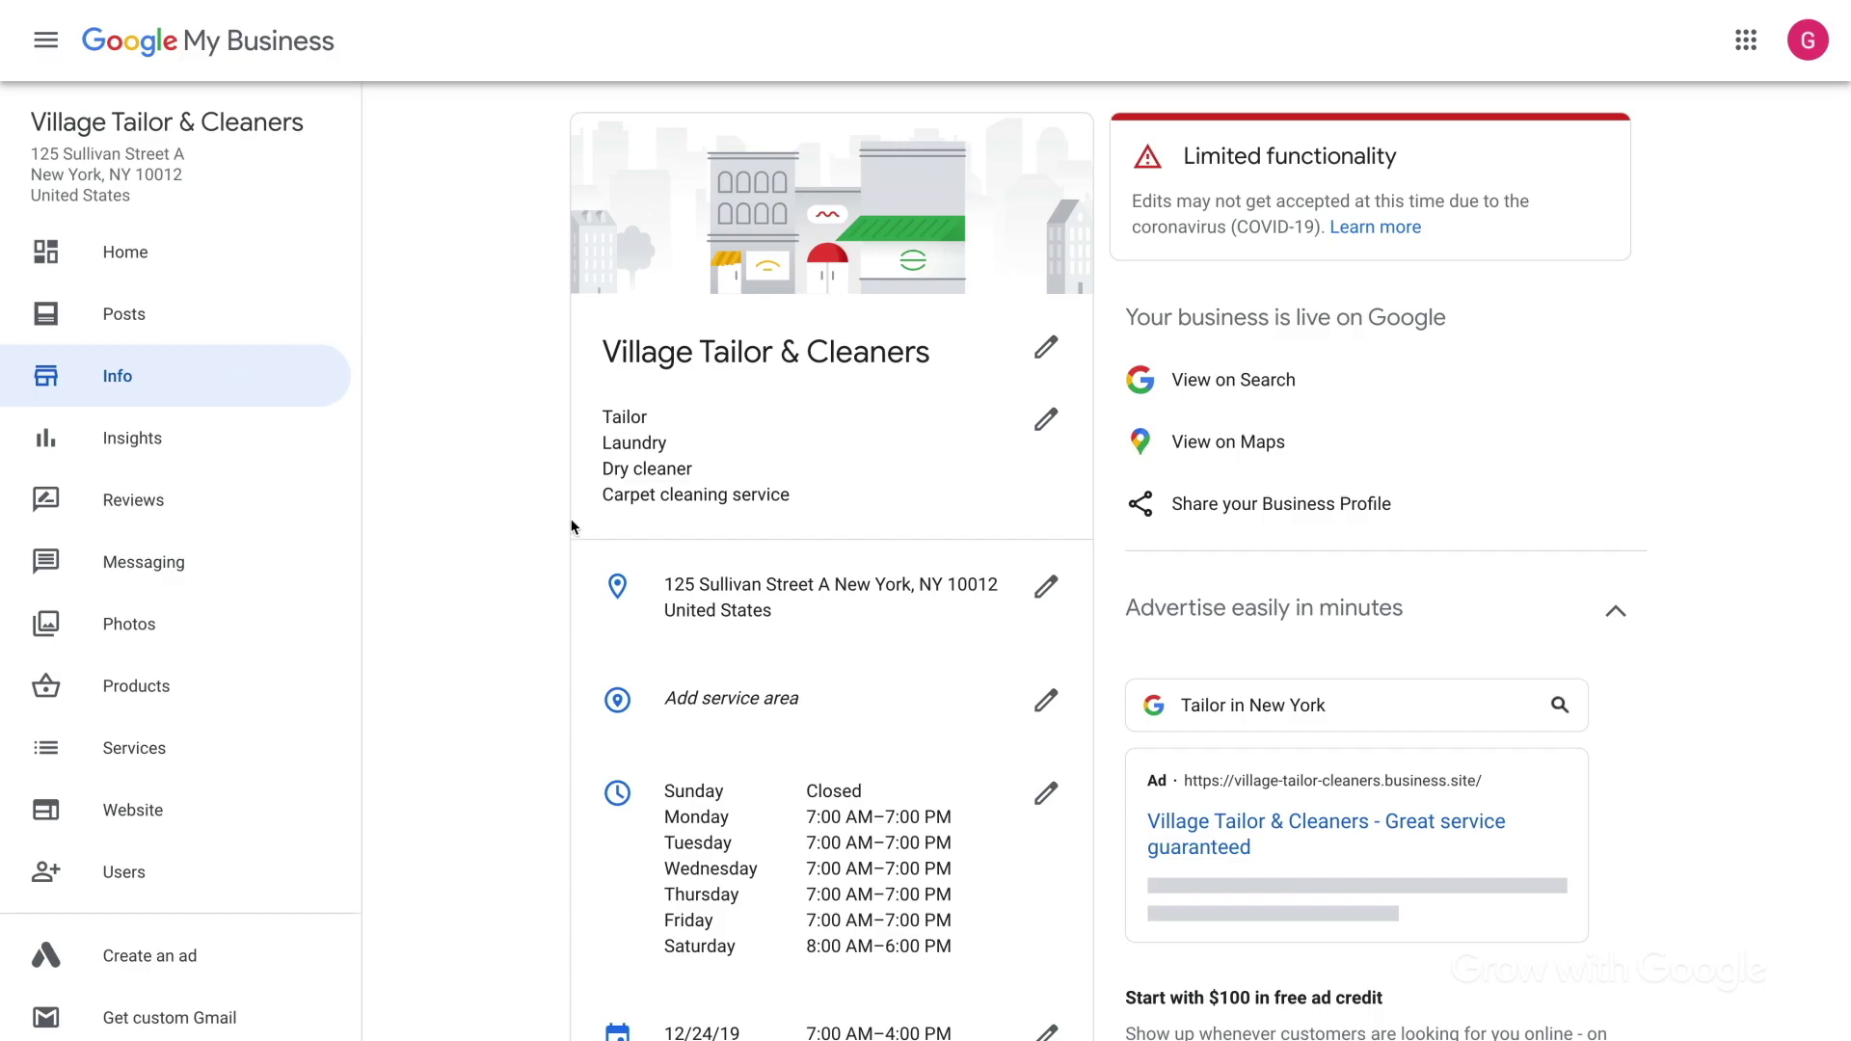
Change Monday's closing time from 7:00 PM to 3:00 PM and apply the hours.
left_click(1047, 797)
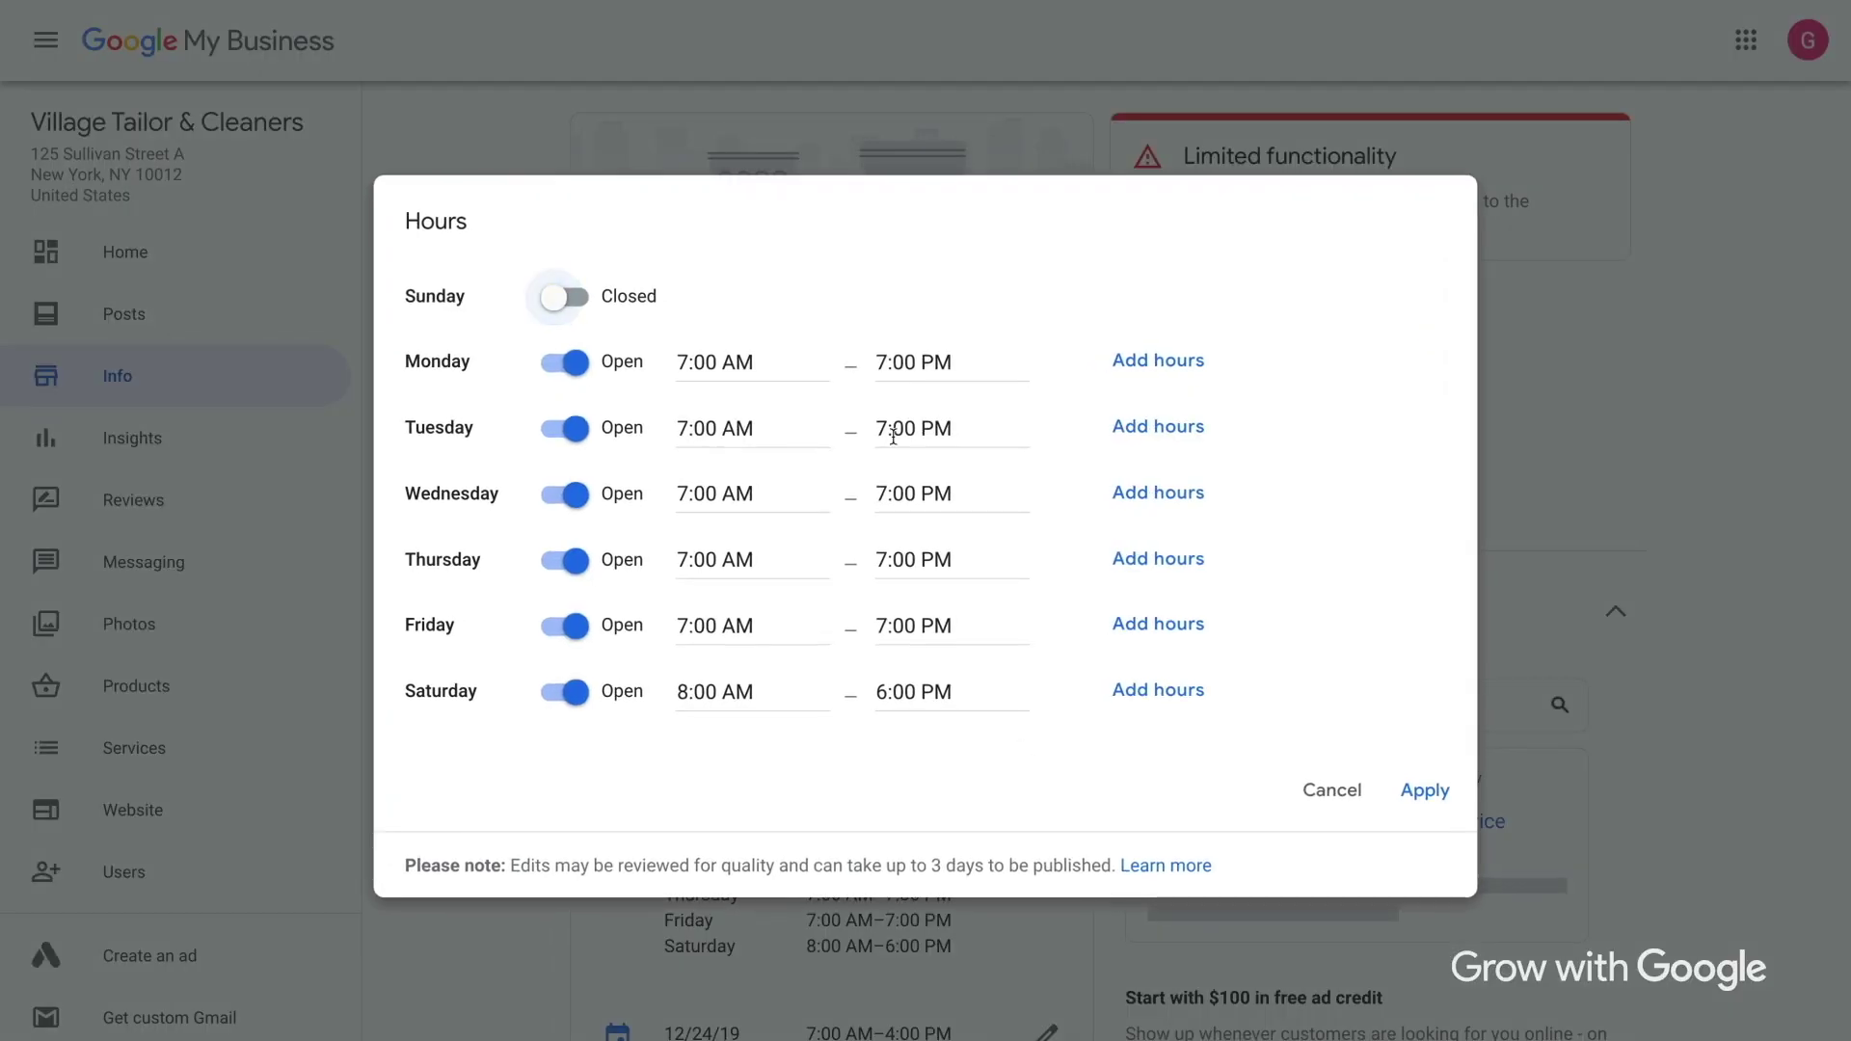
left_click(888, 363)
key("BackSpace")
type("3")
left_click(993, 287)
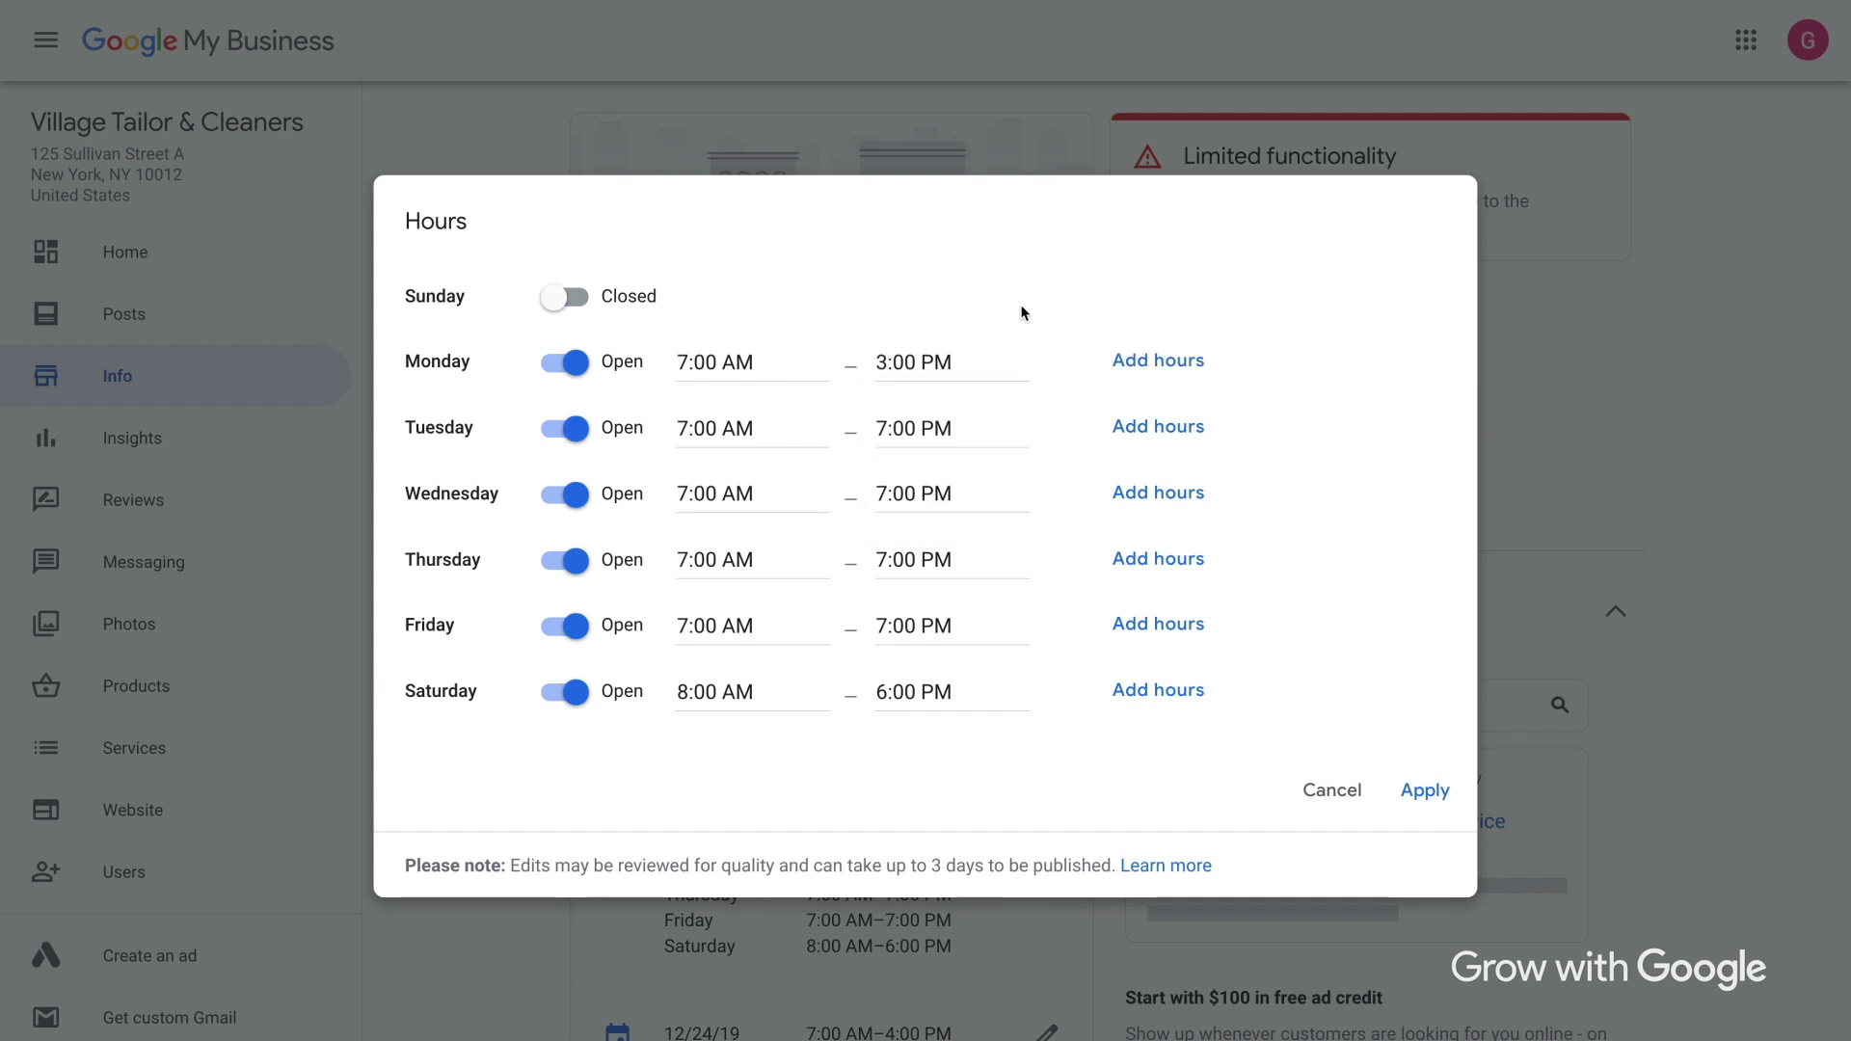
left_click(1403, 783)
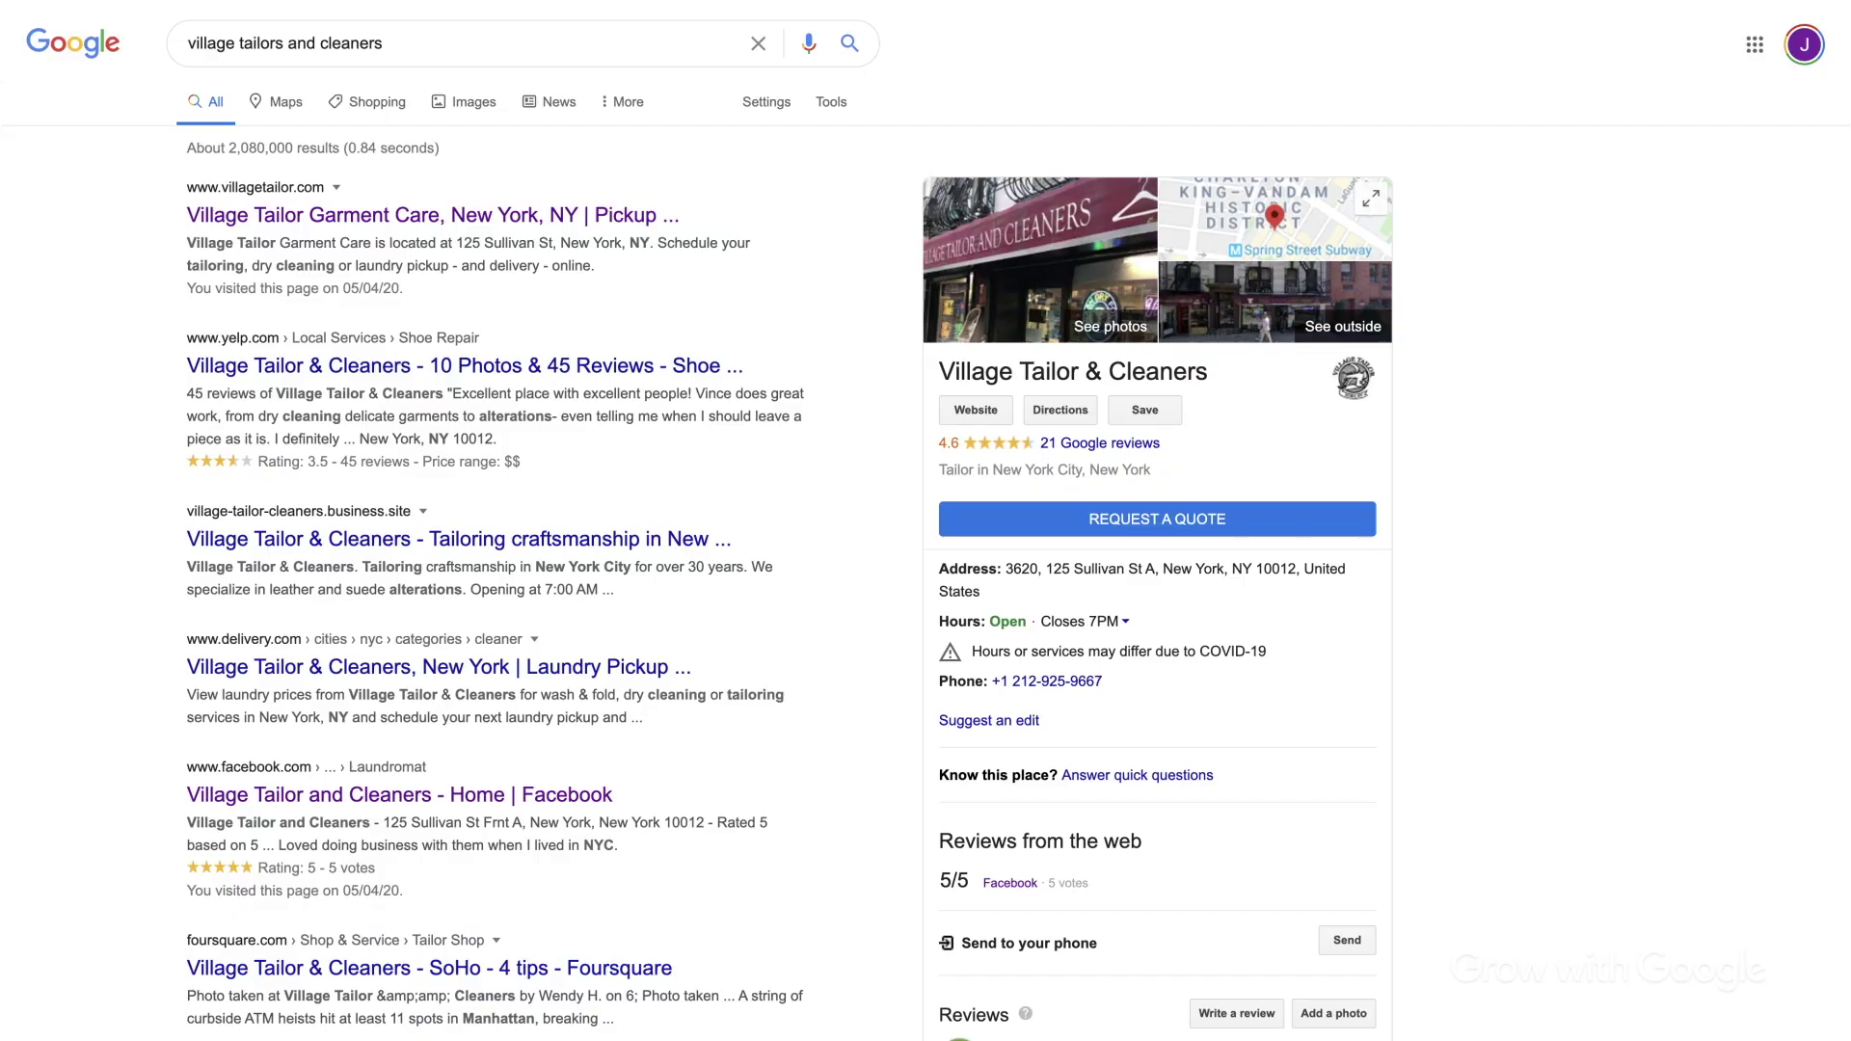
Scroll the Village Tailor & Cleaners search panel and advance to its next post.
scroll(1004, 400, "down", 7)
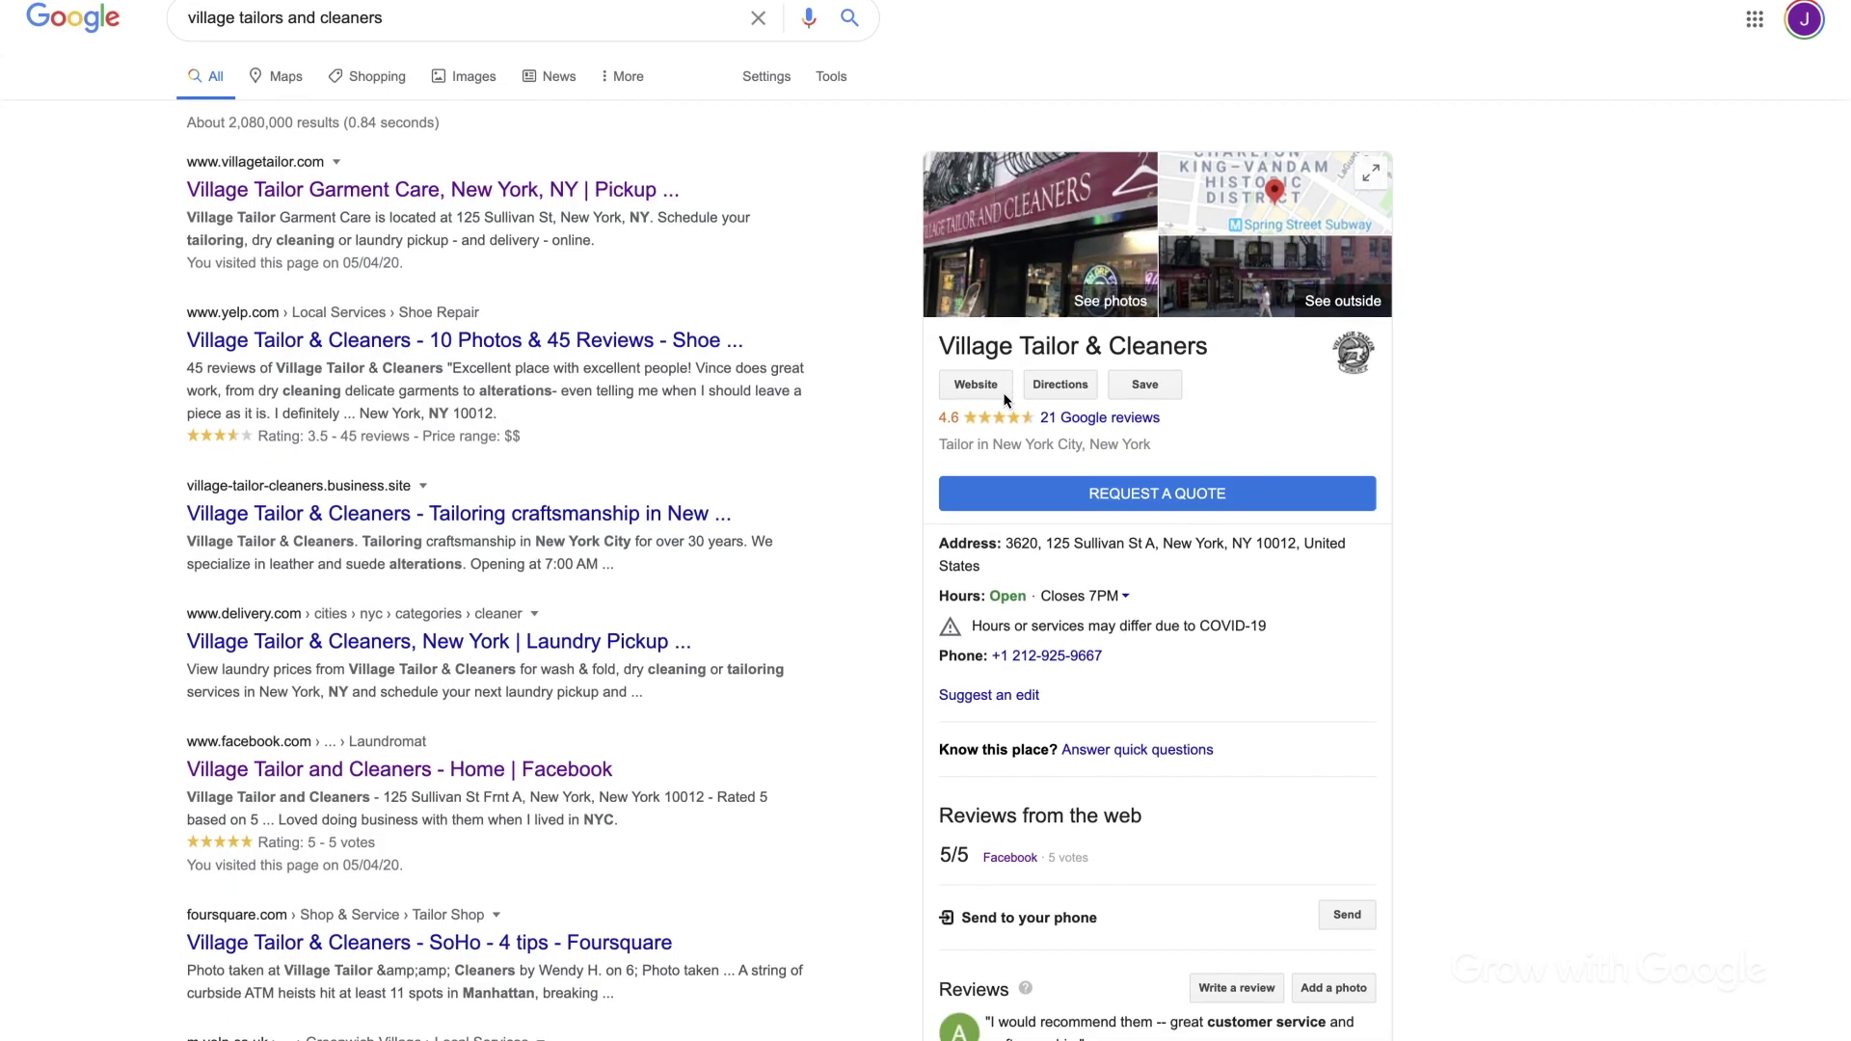
scroll(1004, 400, "down", 4)
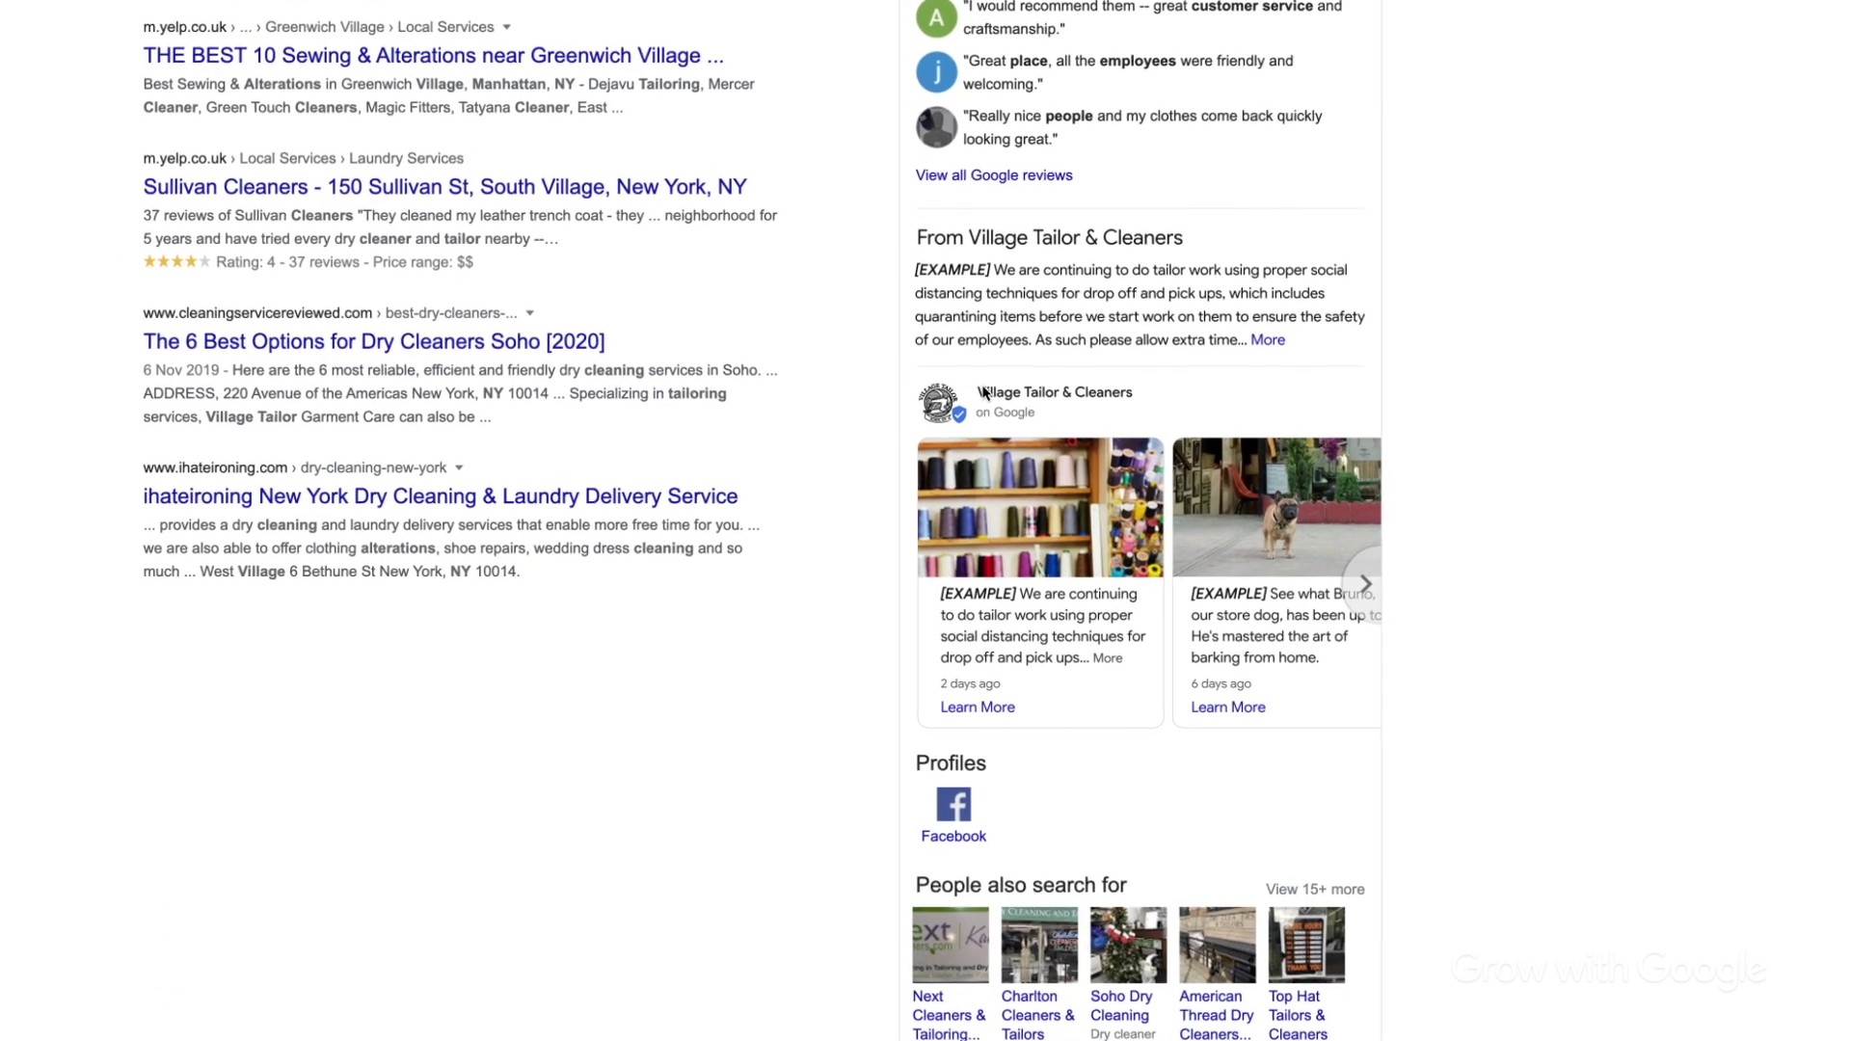
left_click(1312, 573)
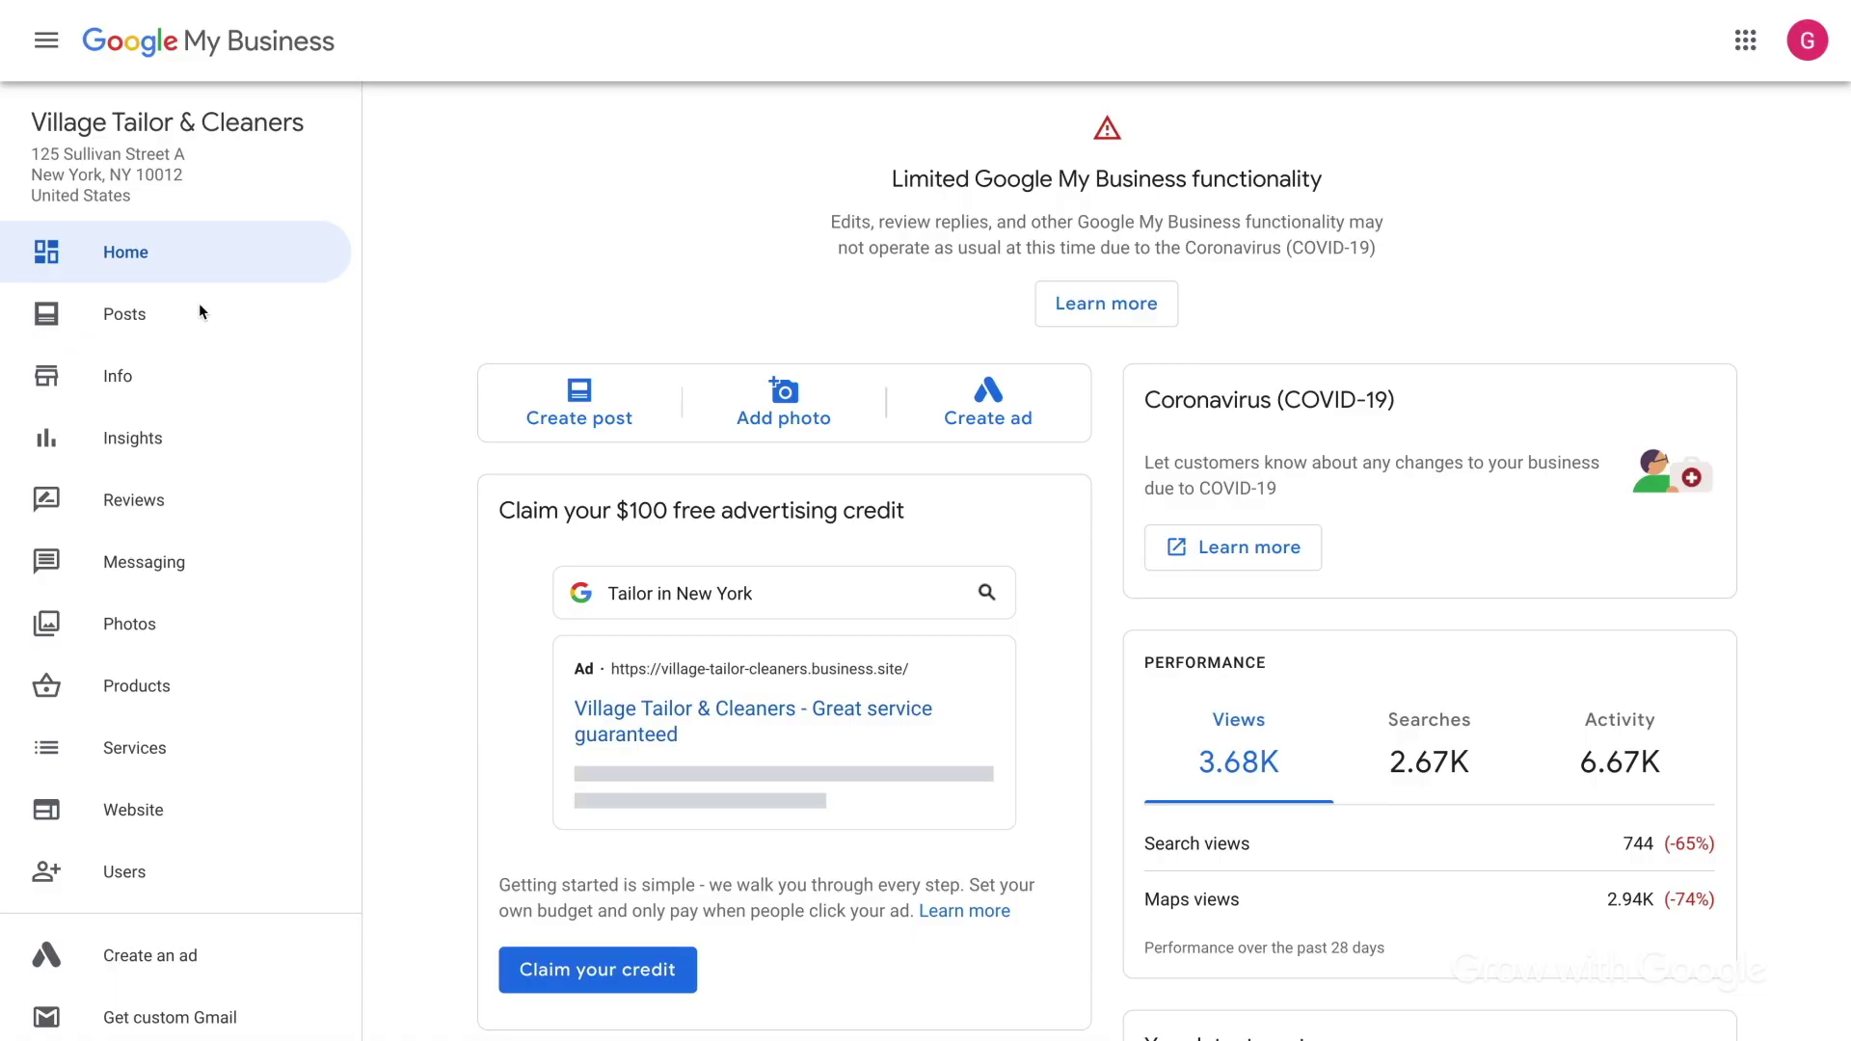
Go from the Home dashboard to the Posts page.
left_click(202, 313)
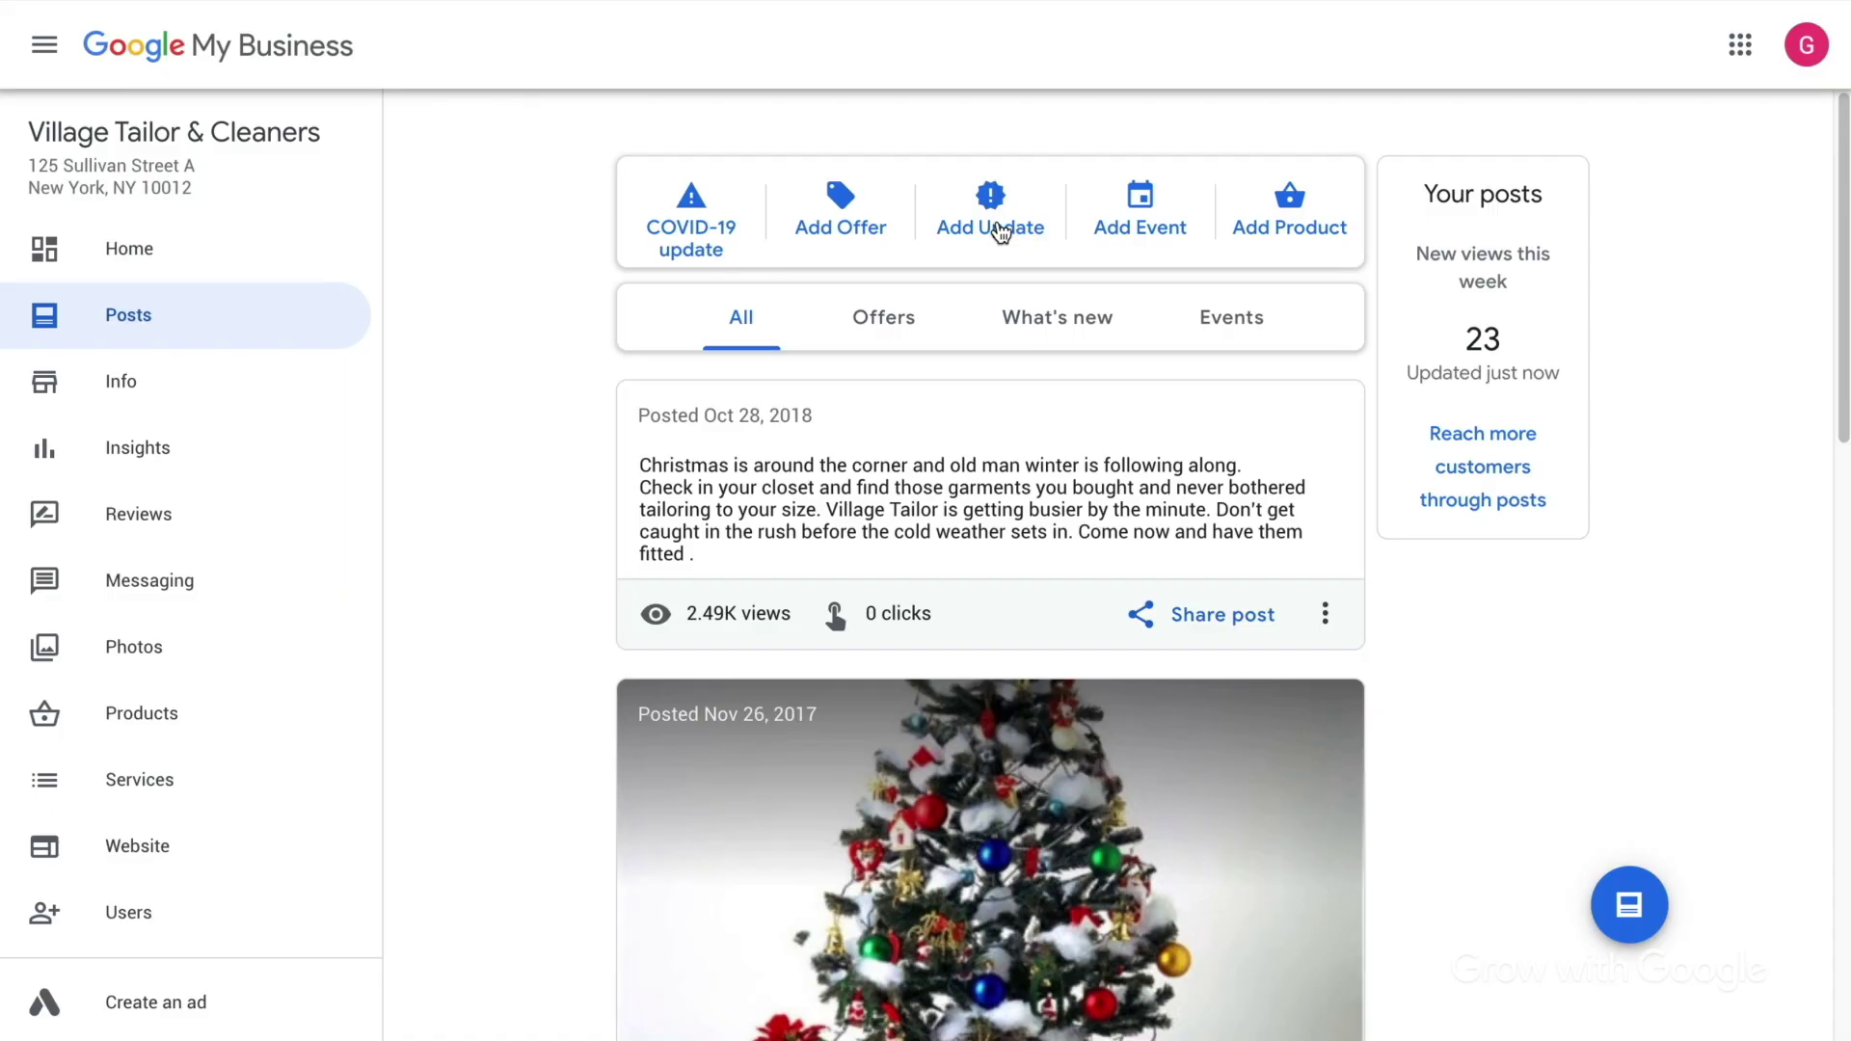
Start a What's New post and upload mystore.jpg from the computer as its photo.
left_click(1000, 231)
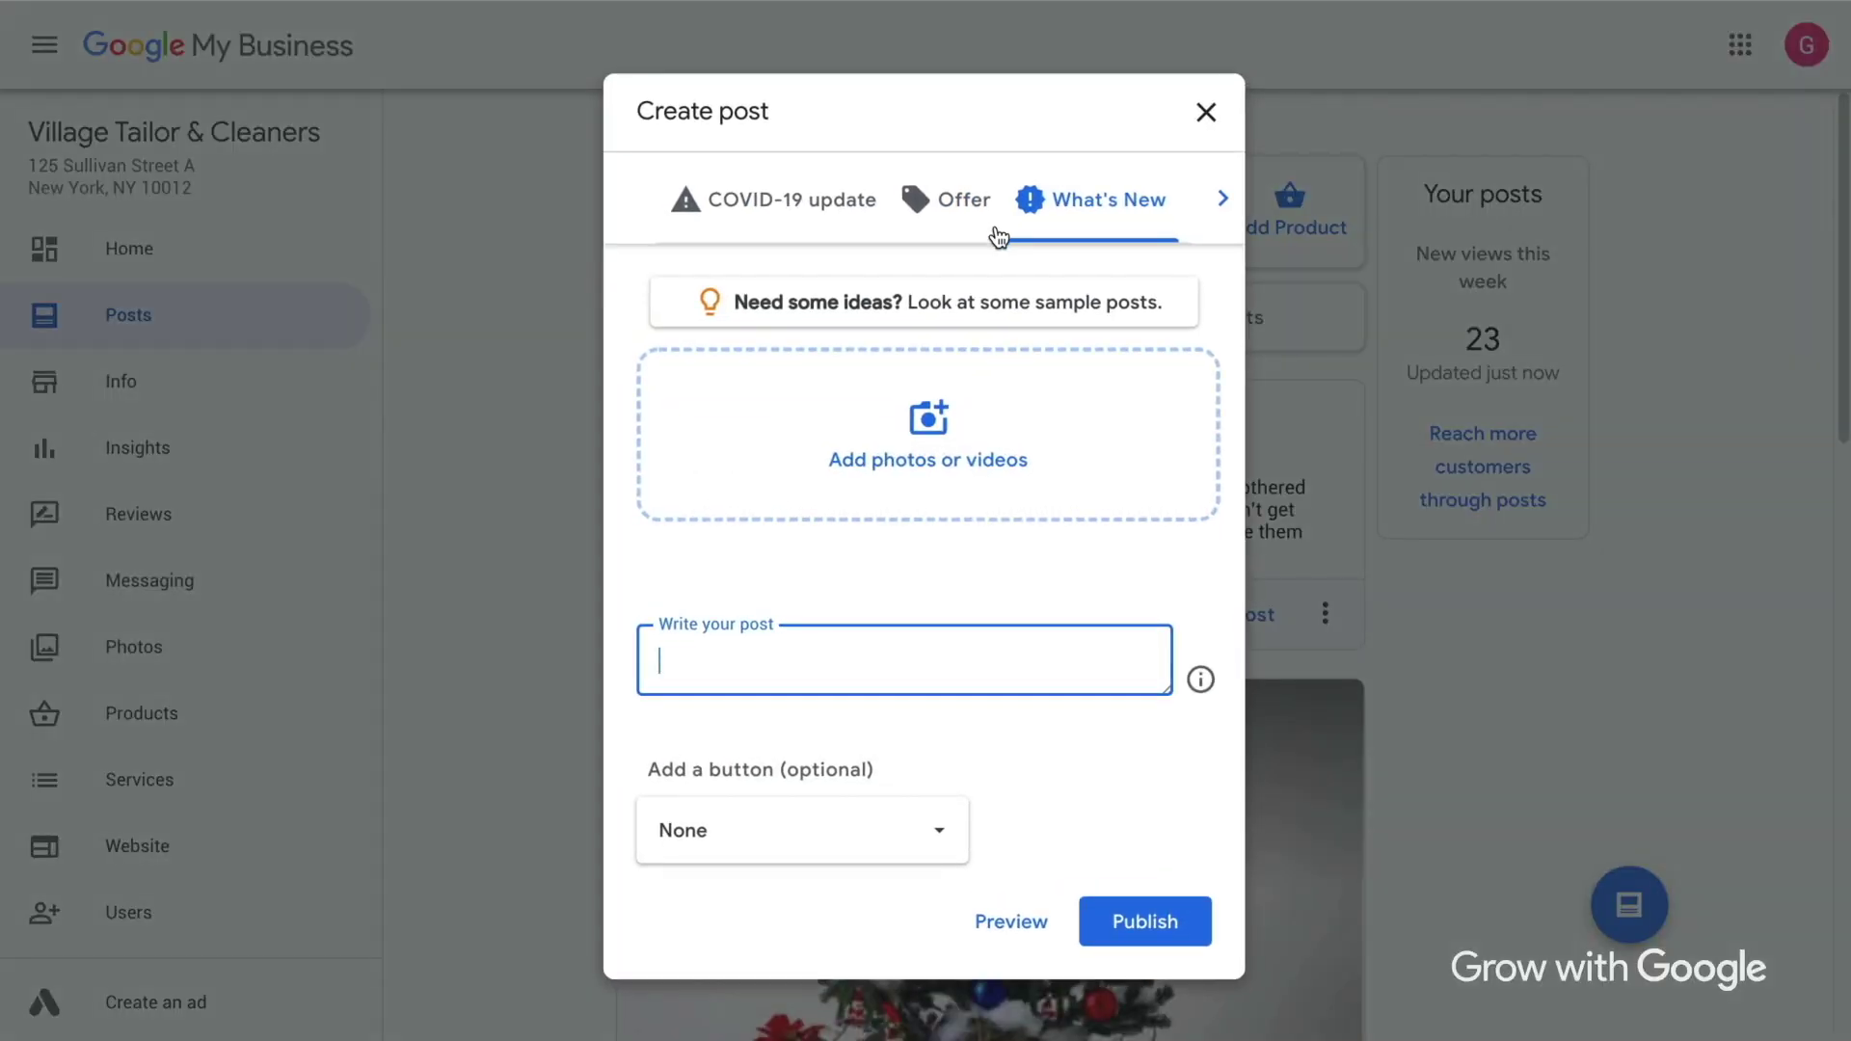
left_click(933, 429)
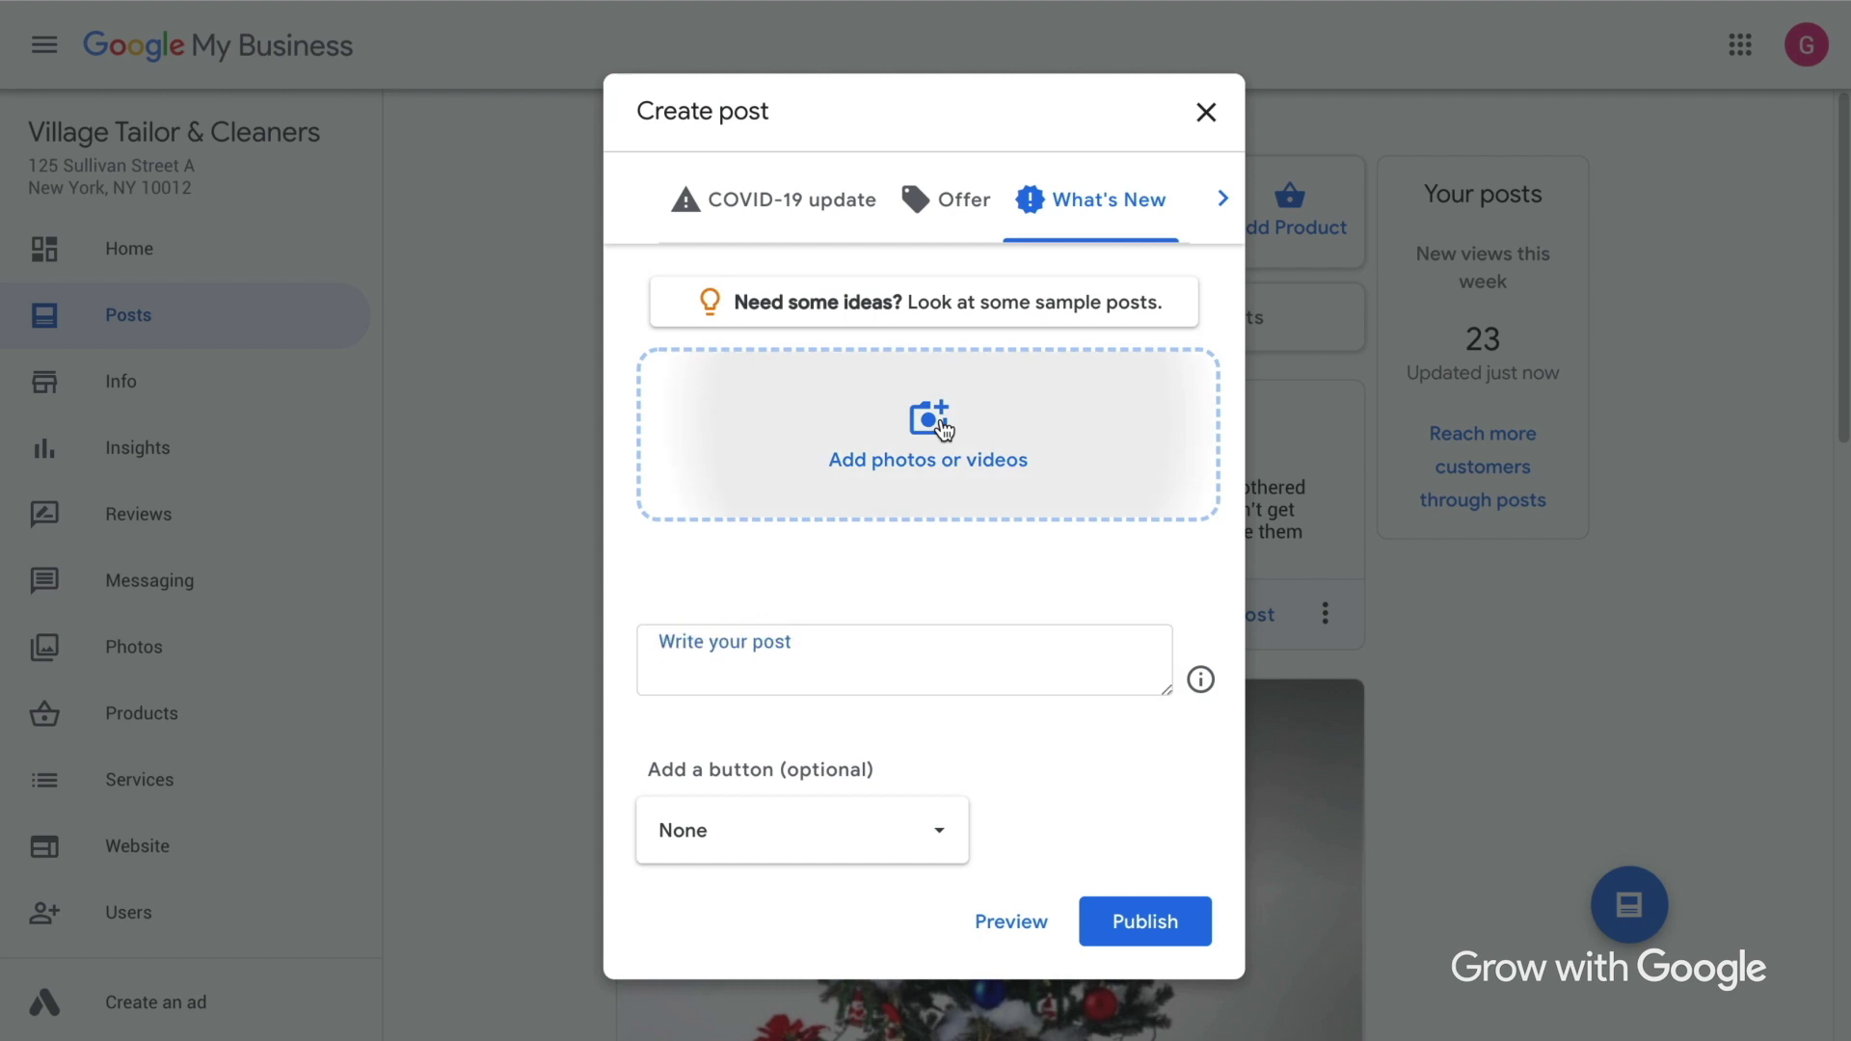
left_click(919, 596)
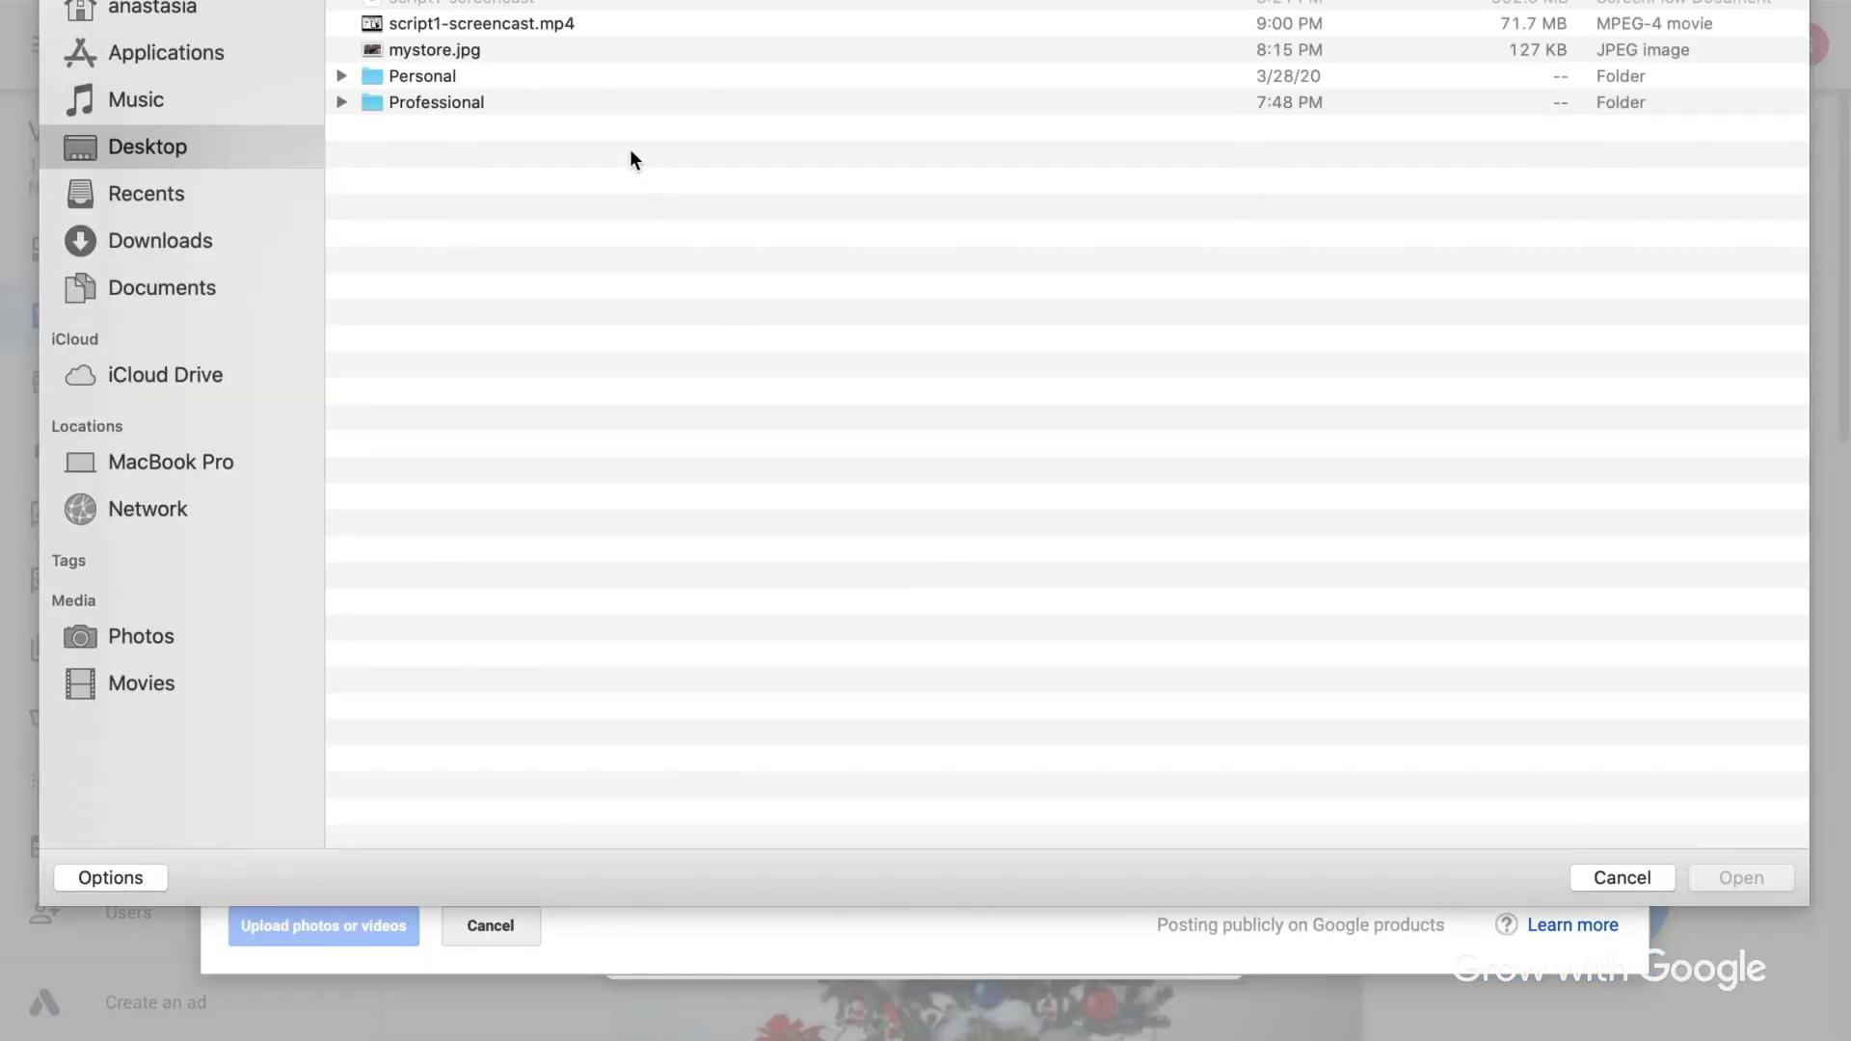
double_click(503, 50)
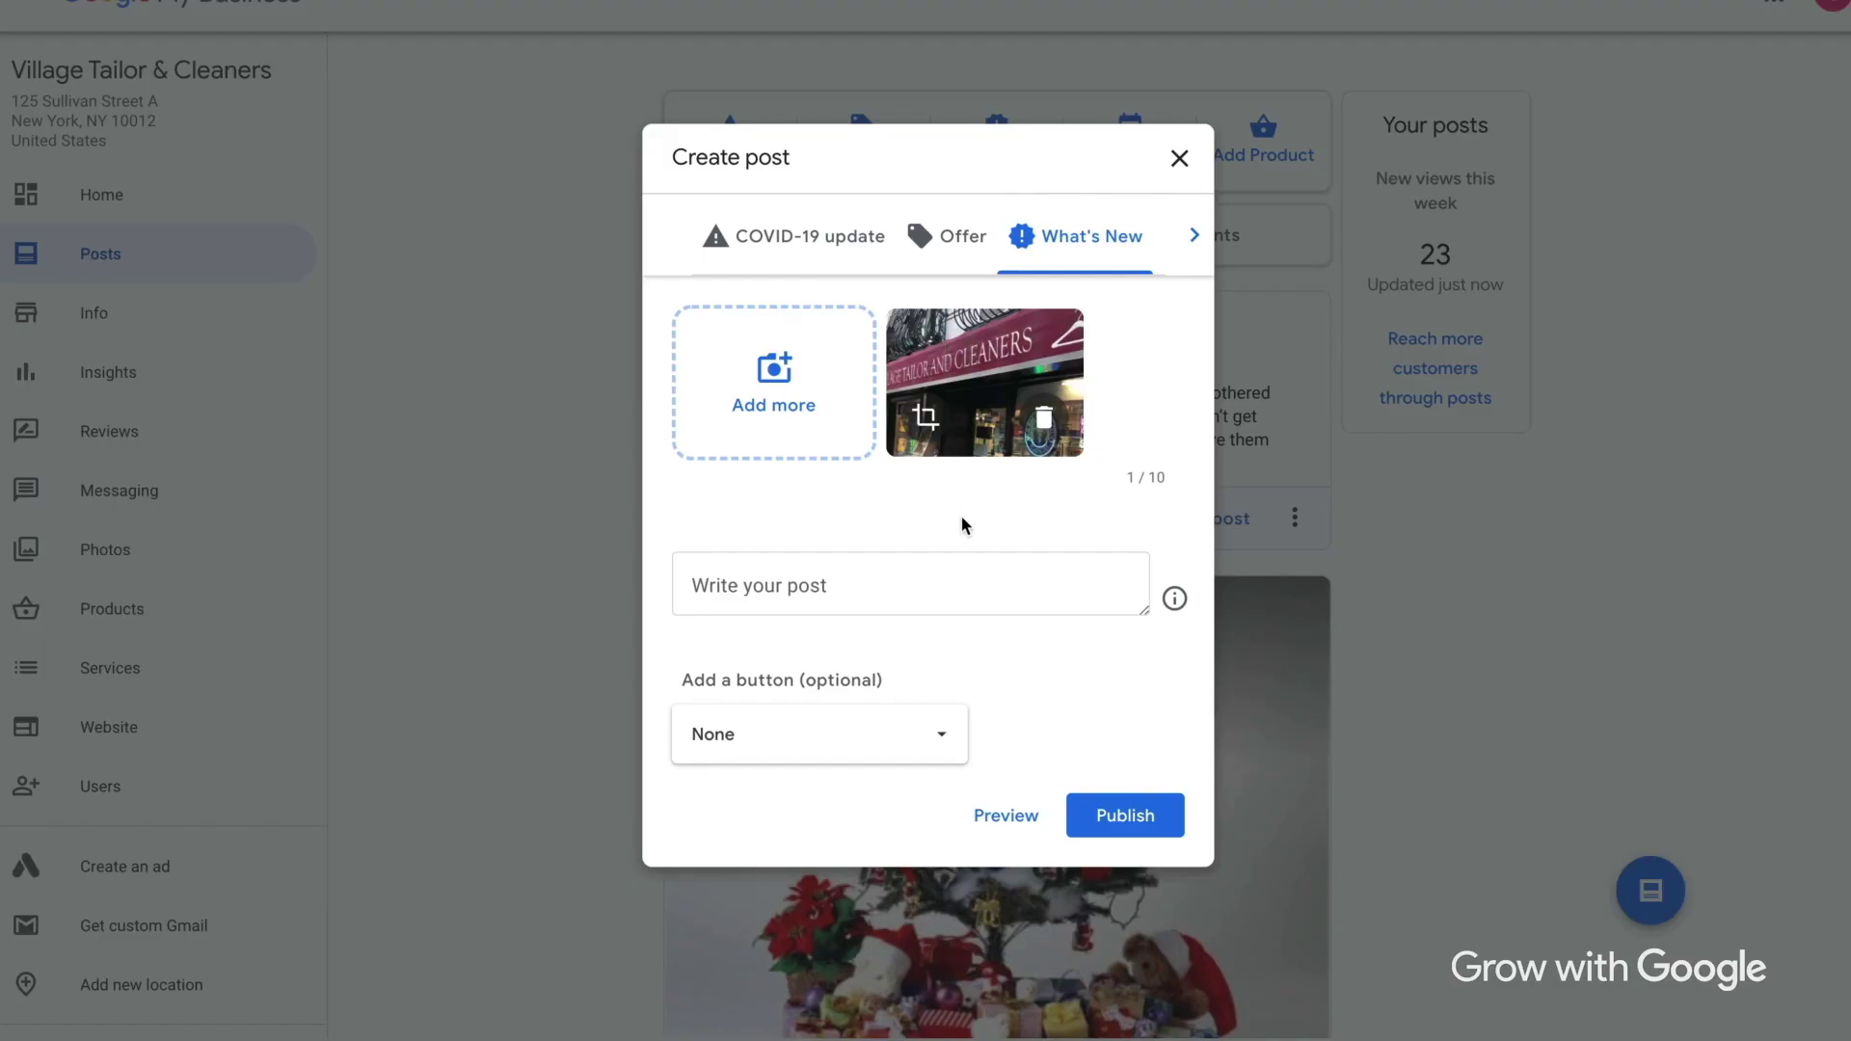
Write the temporary-closure post text with a second line telling customers to check back.
left_click(886, 590)
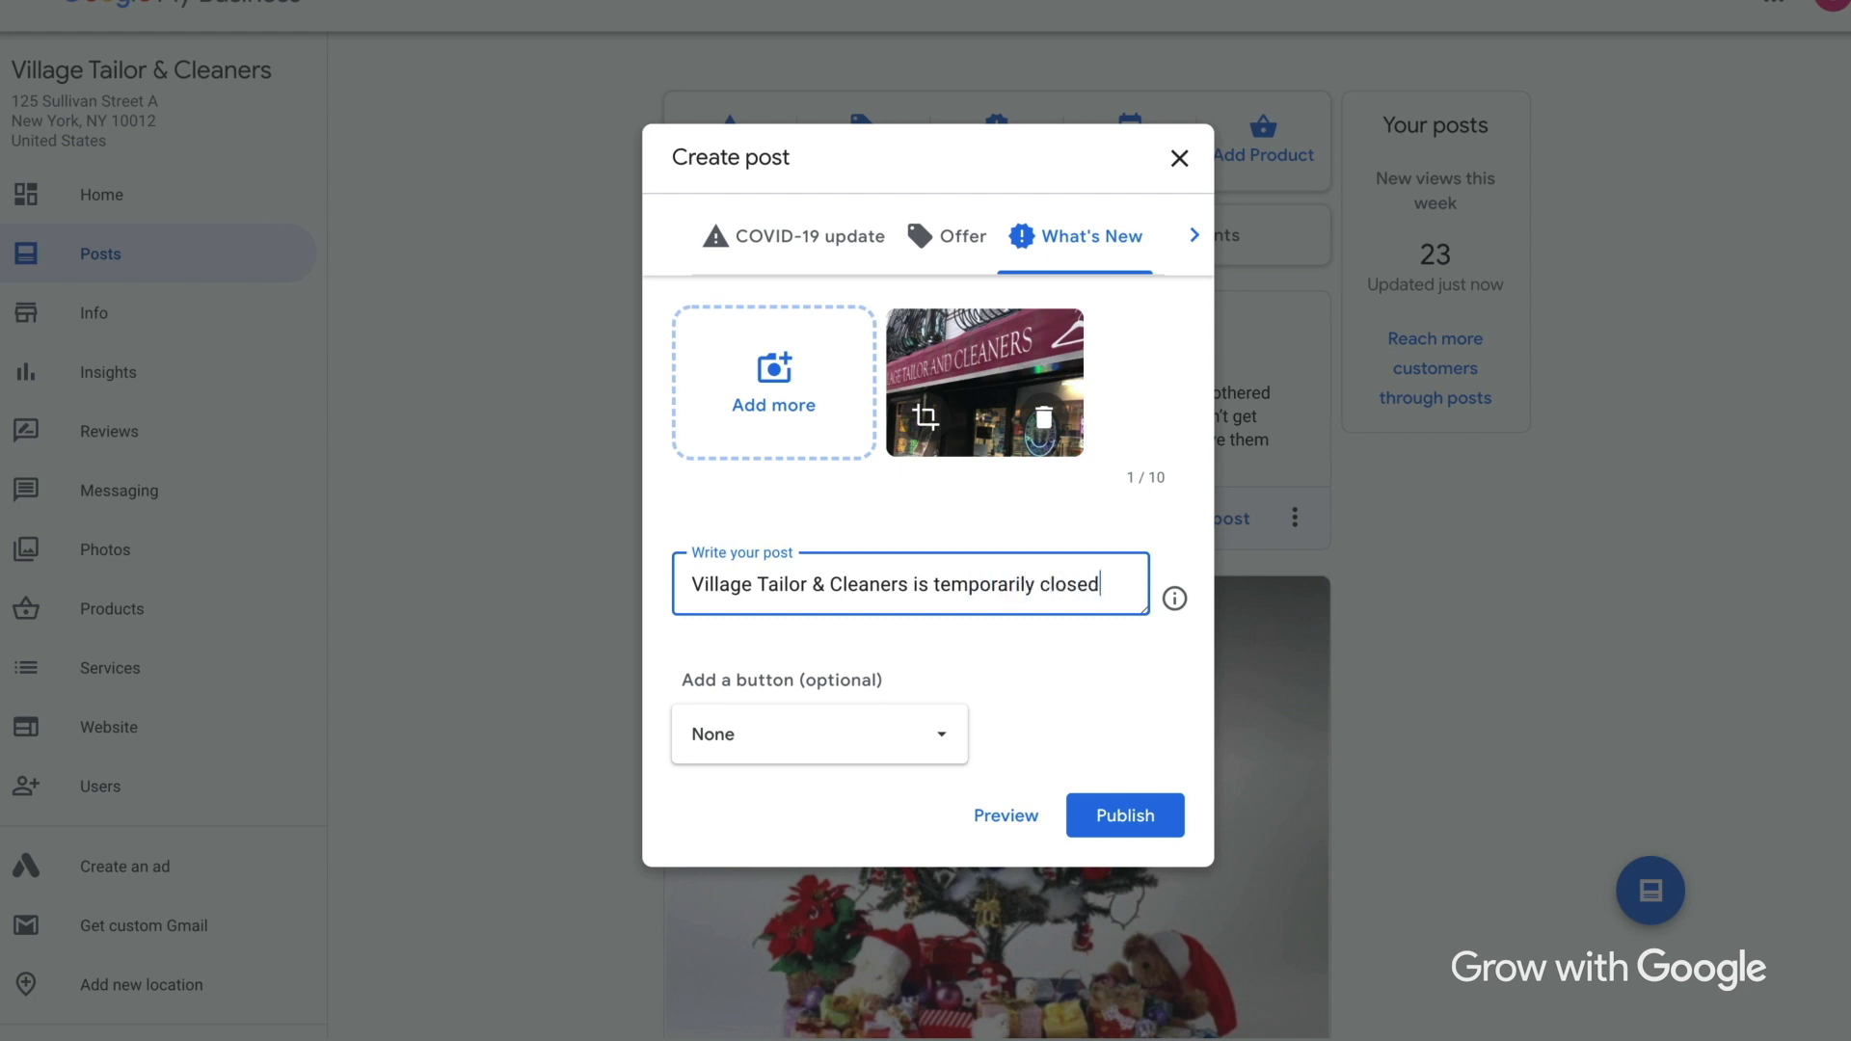
key("Return")
type("Check back soon for more details.")
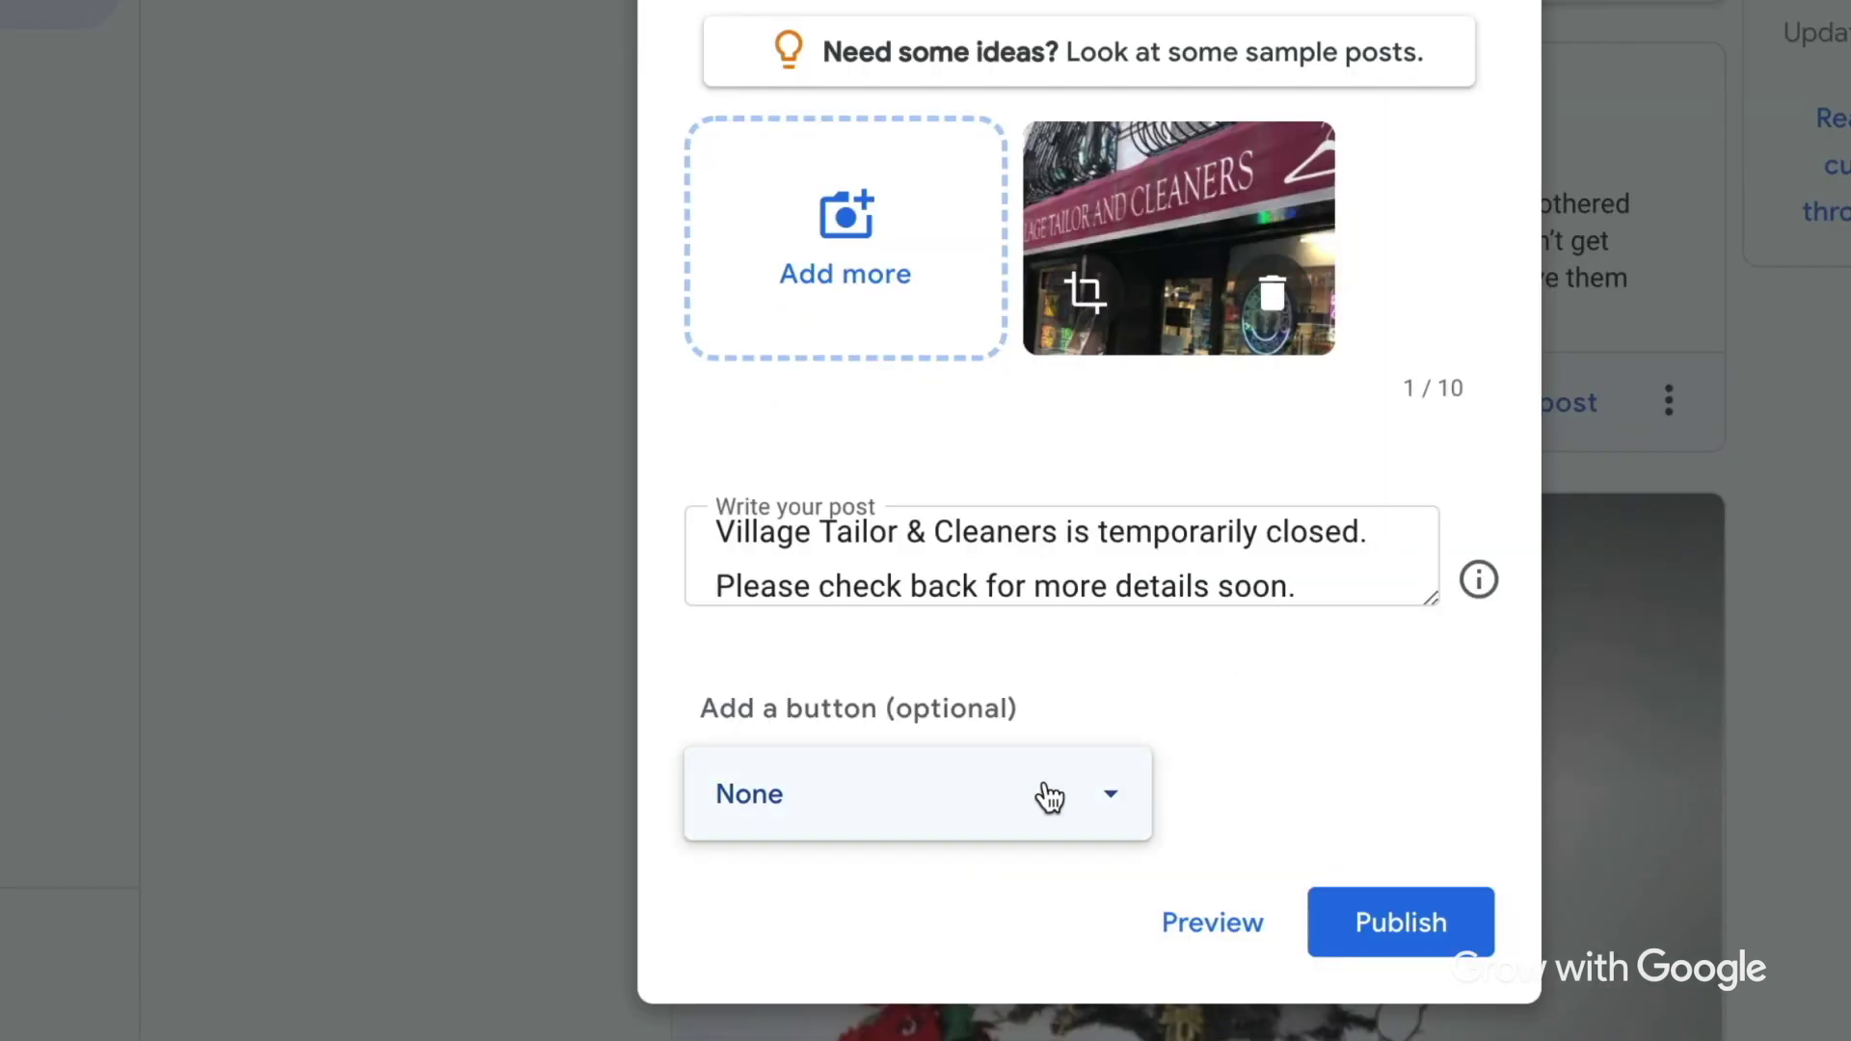
left_click(902, 736)
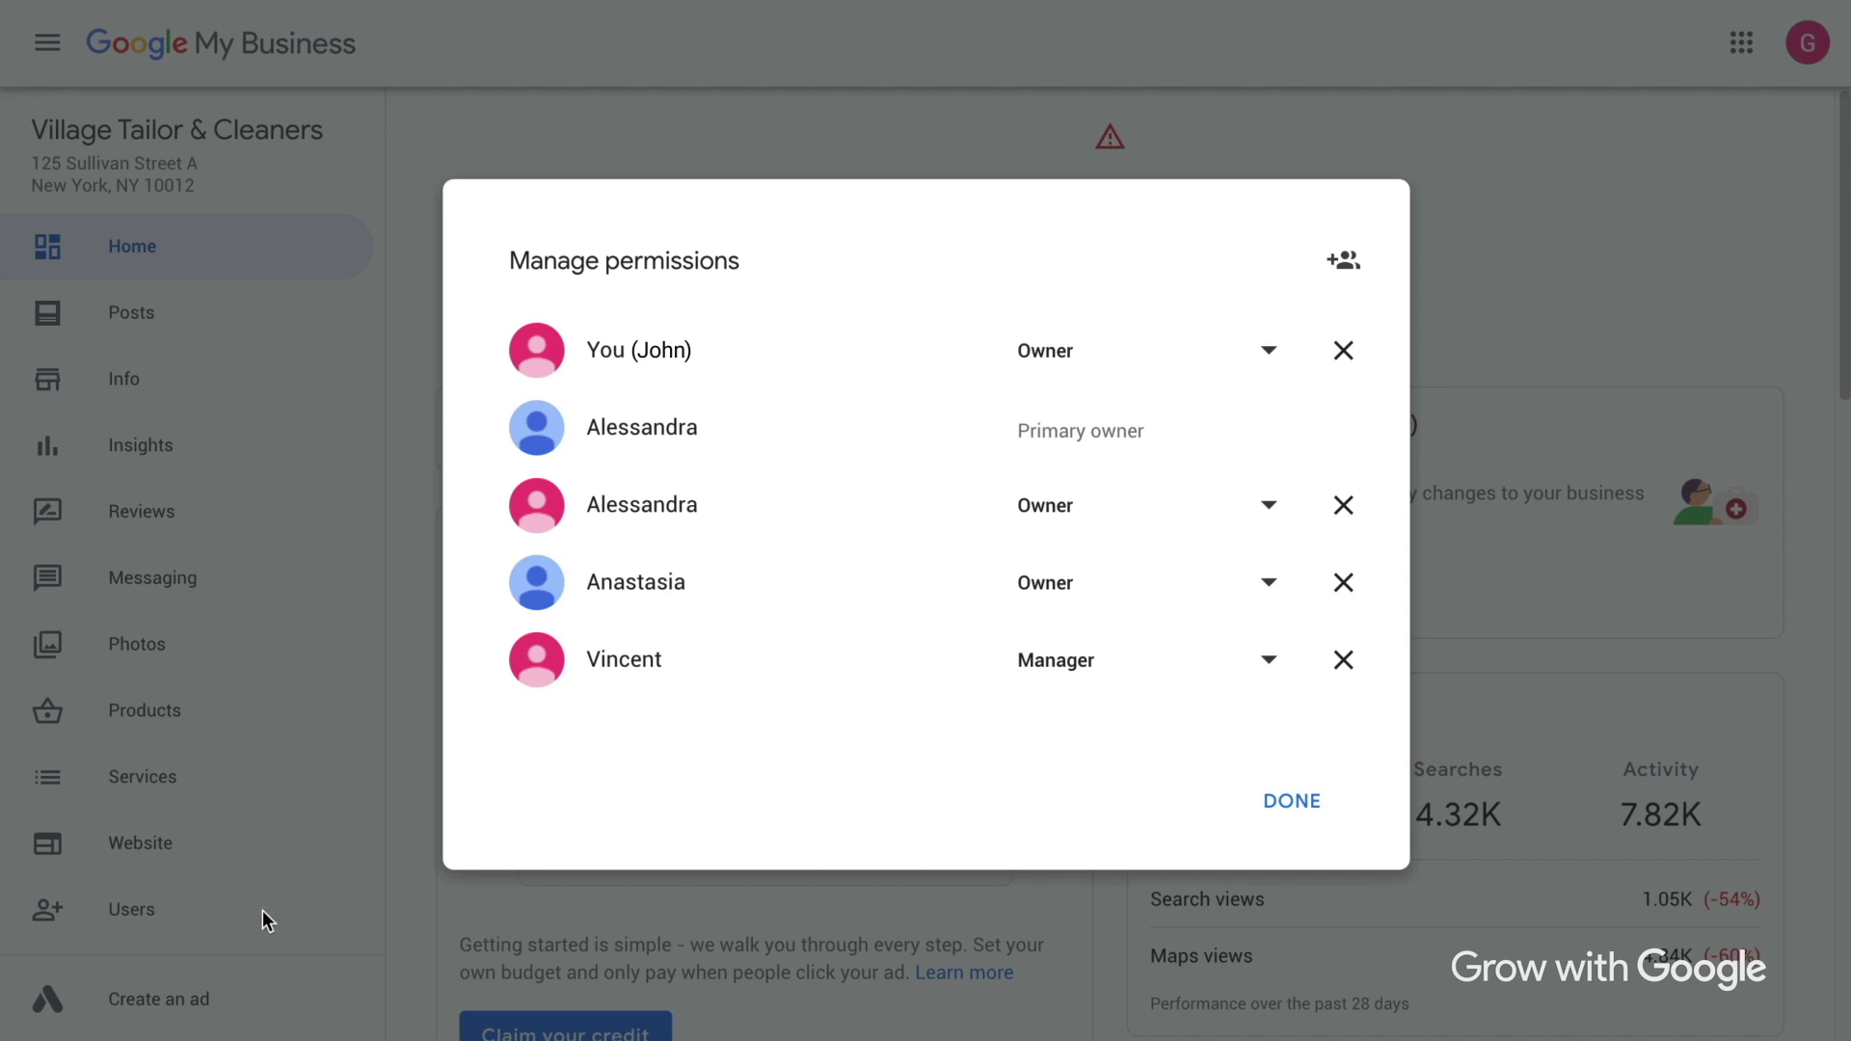
Invite a new user by their e-mail address with the Manager role.
left_click(1341, 275)
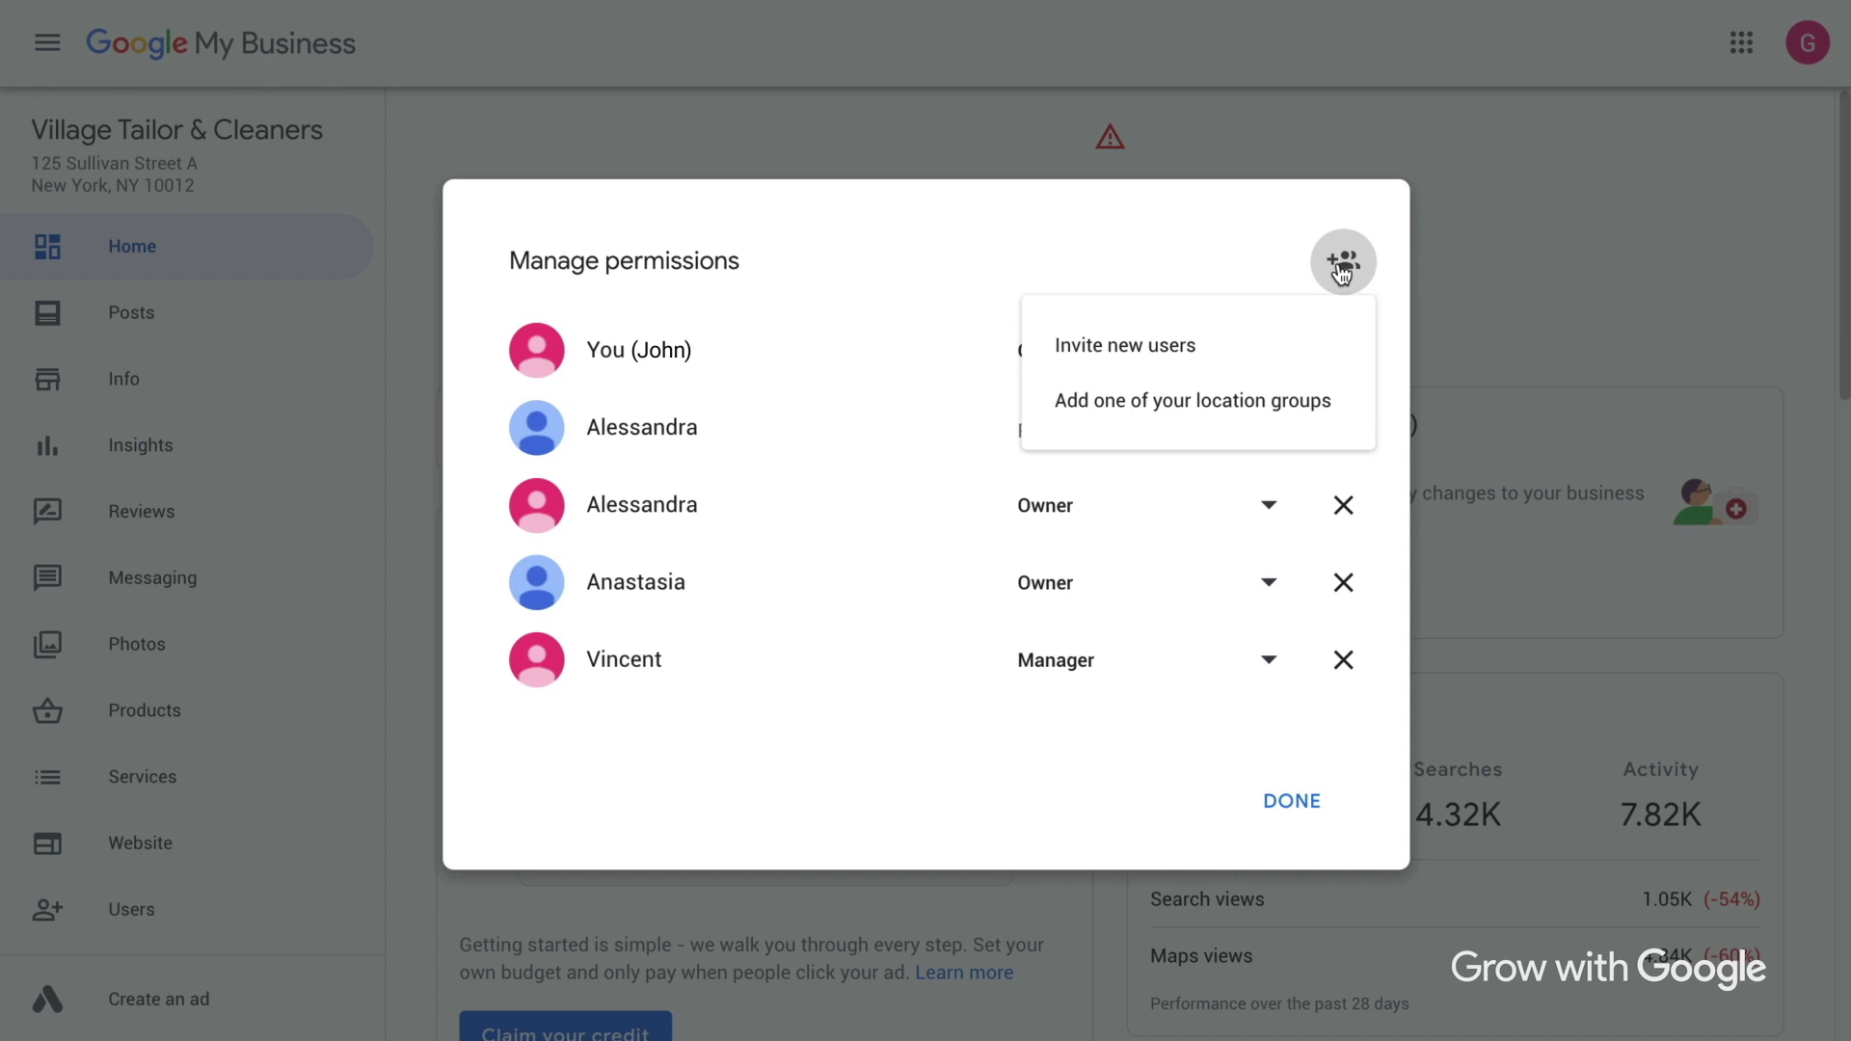
left_click(1256, 347)
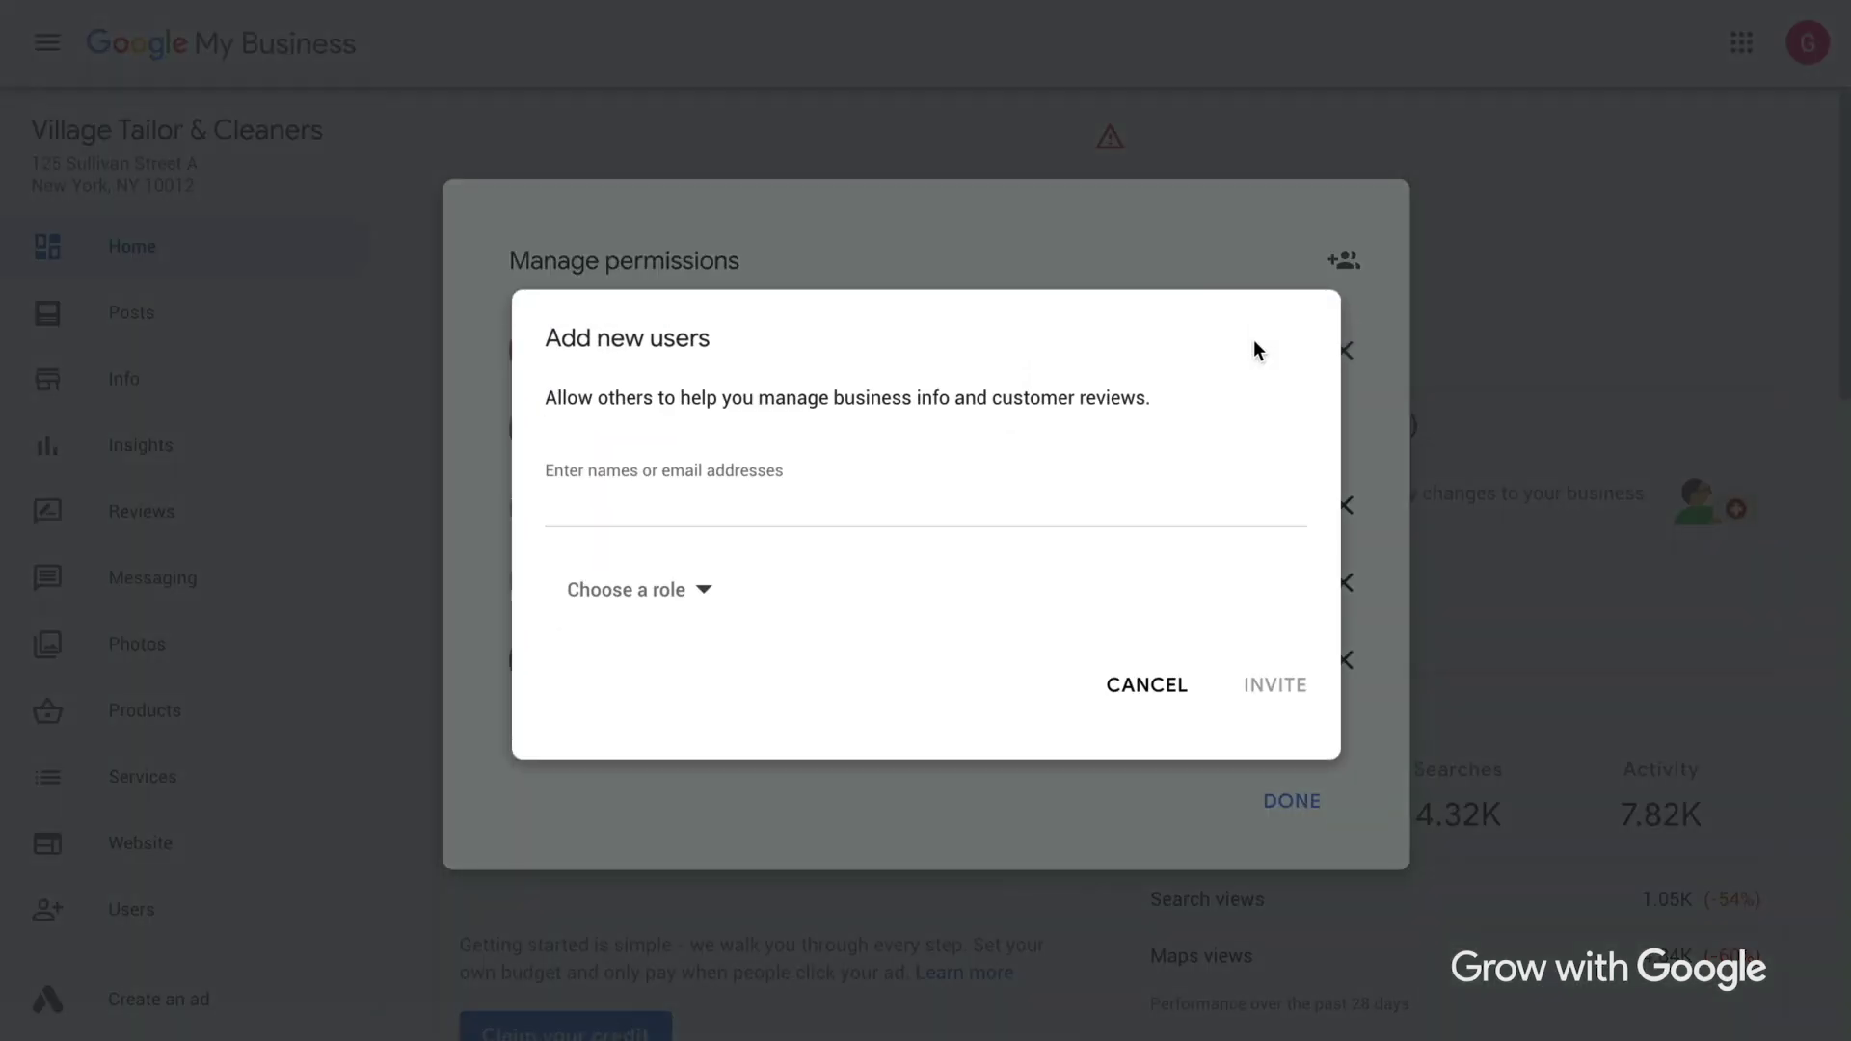
left_click(1101, 506)
type("g")
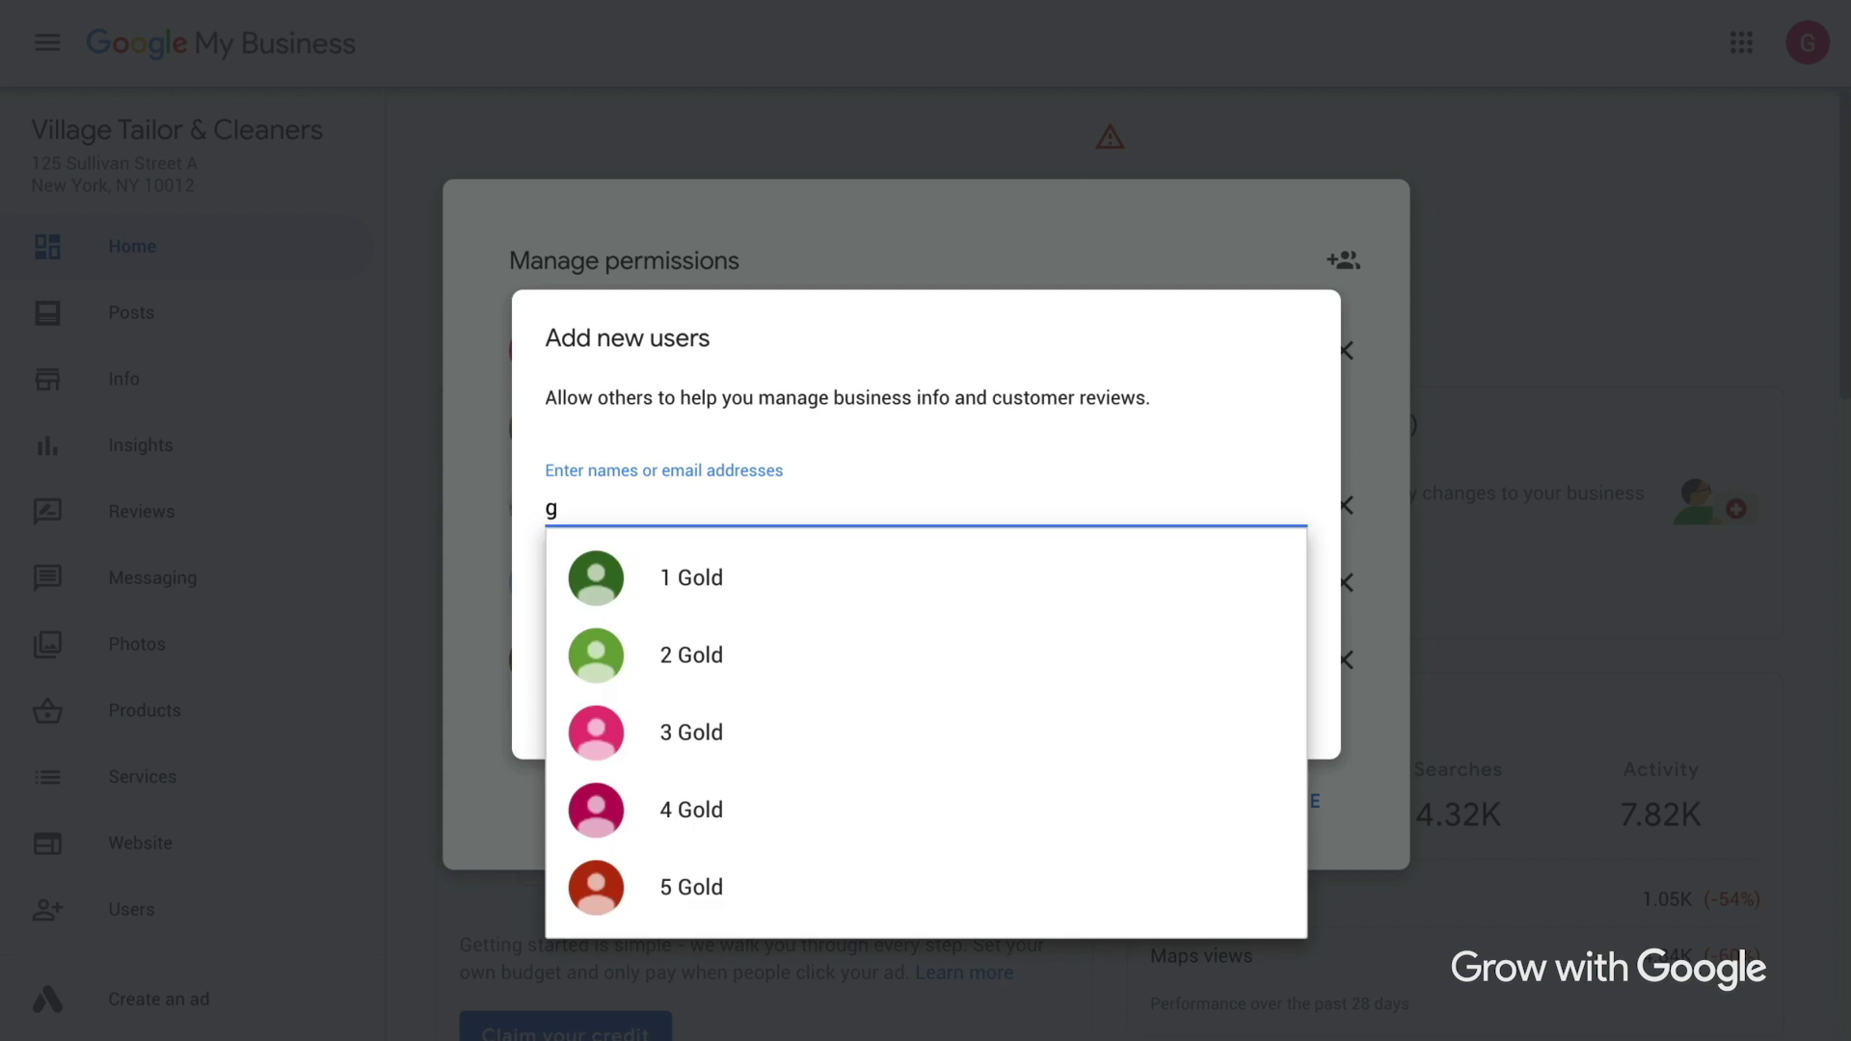
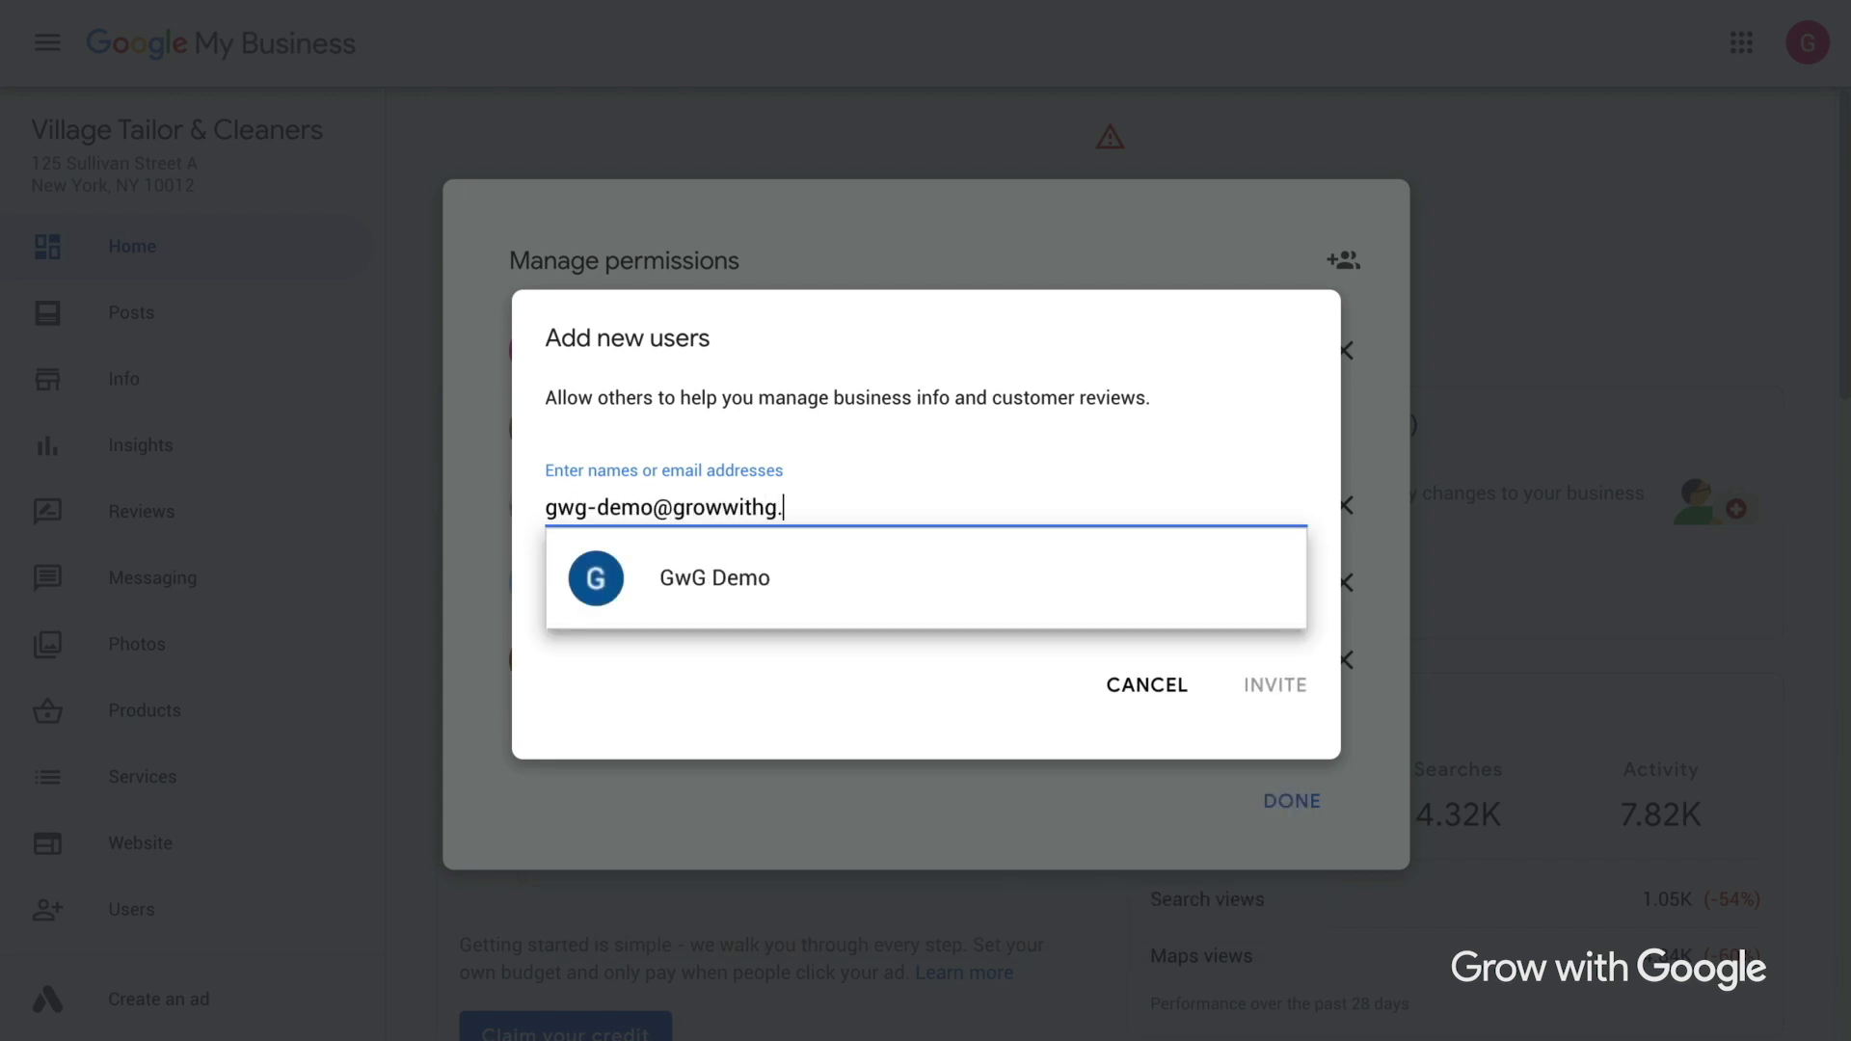
left_click(1034, 571)
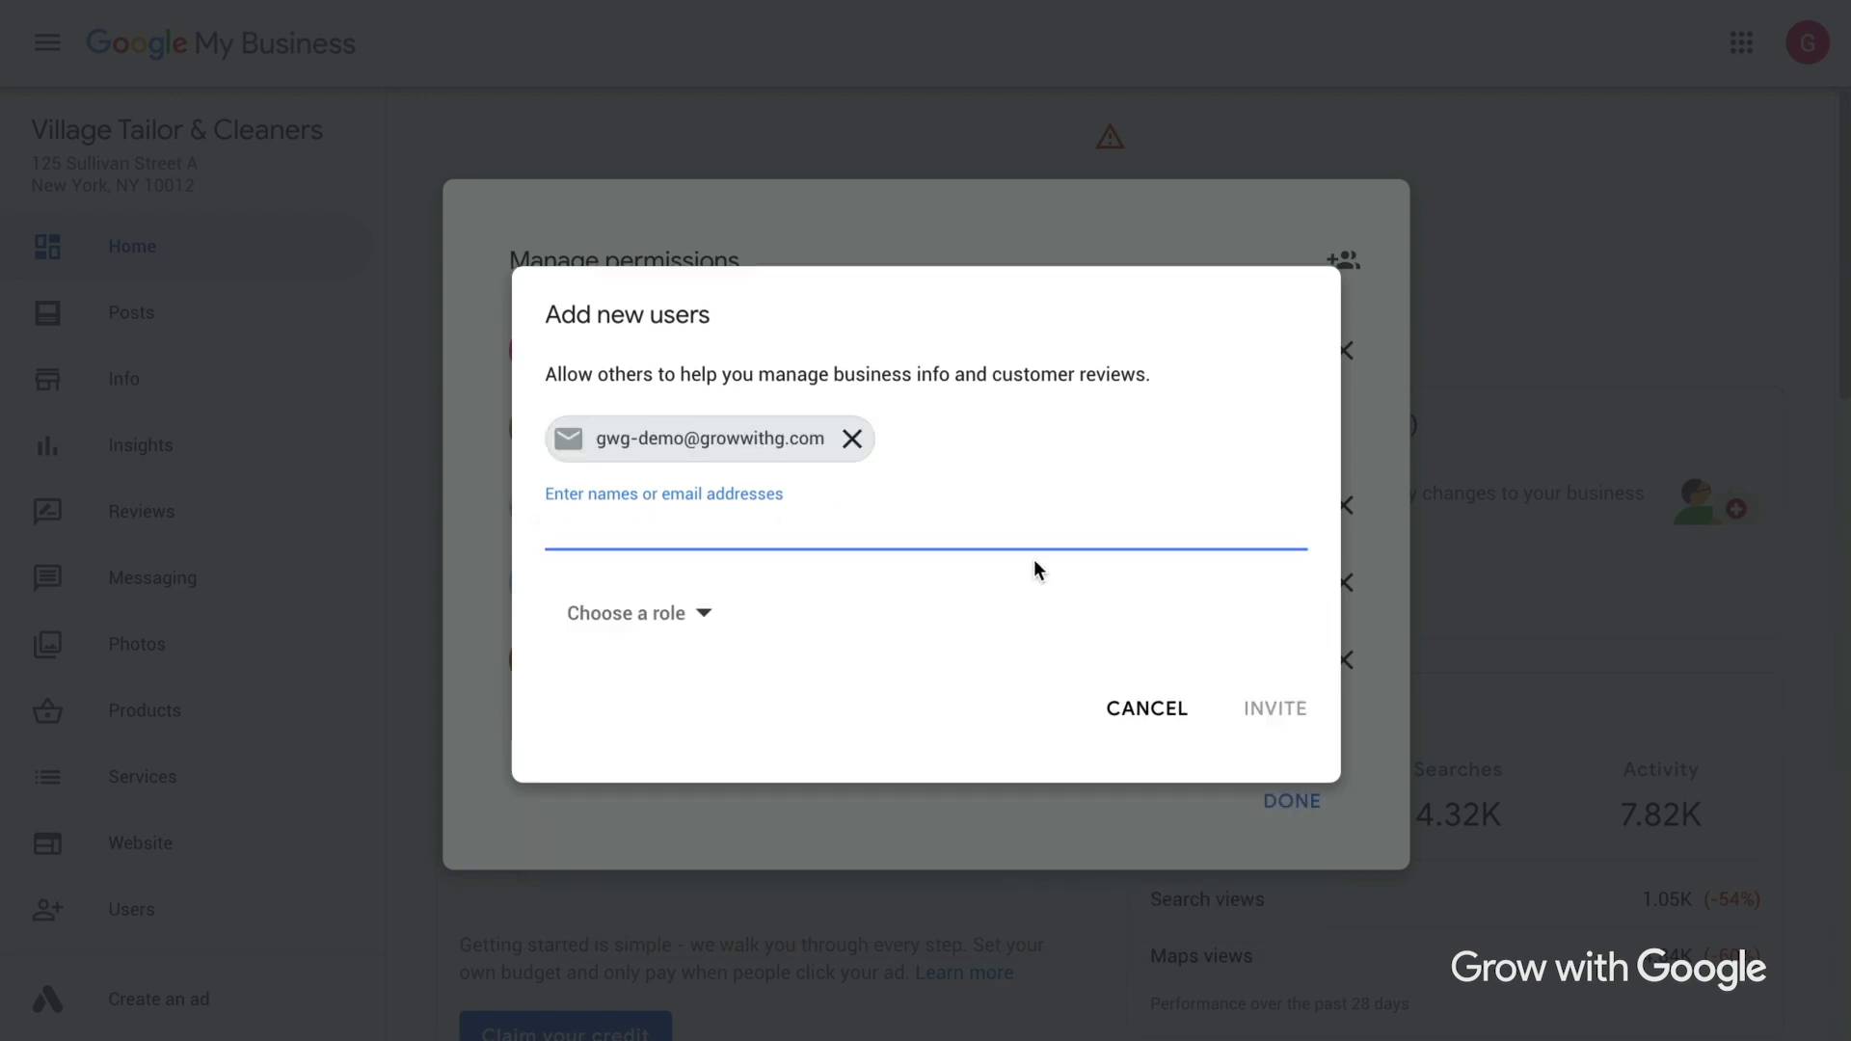
left_click(705, 617)
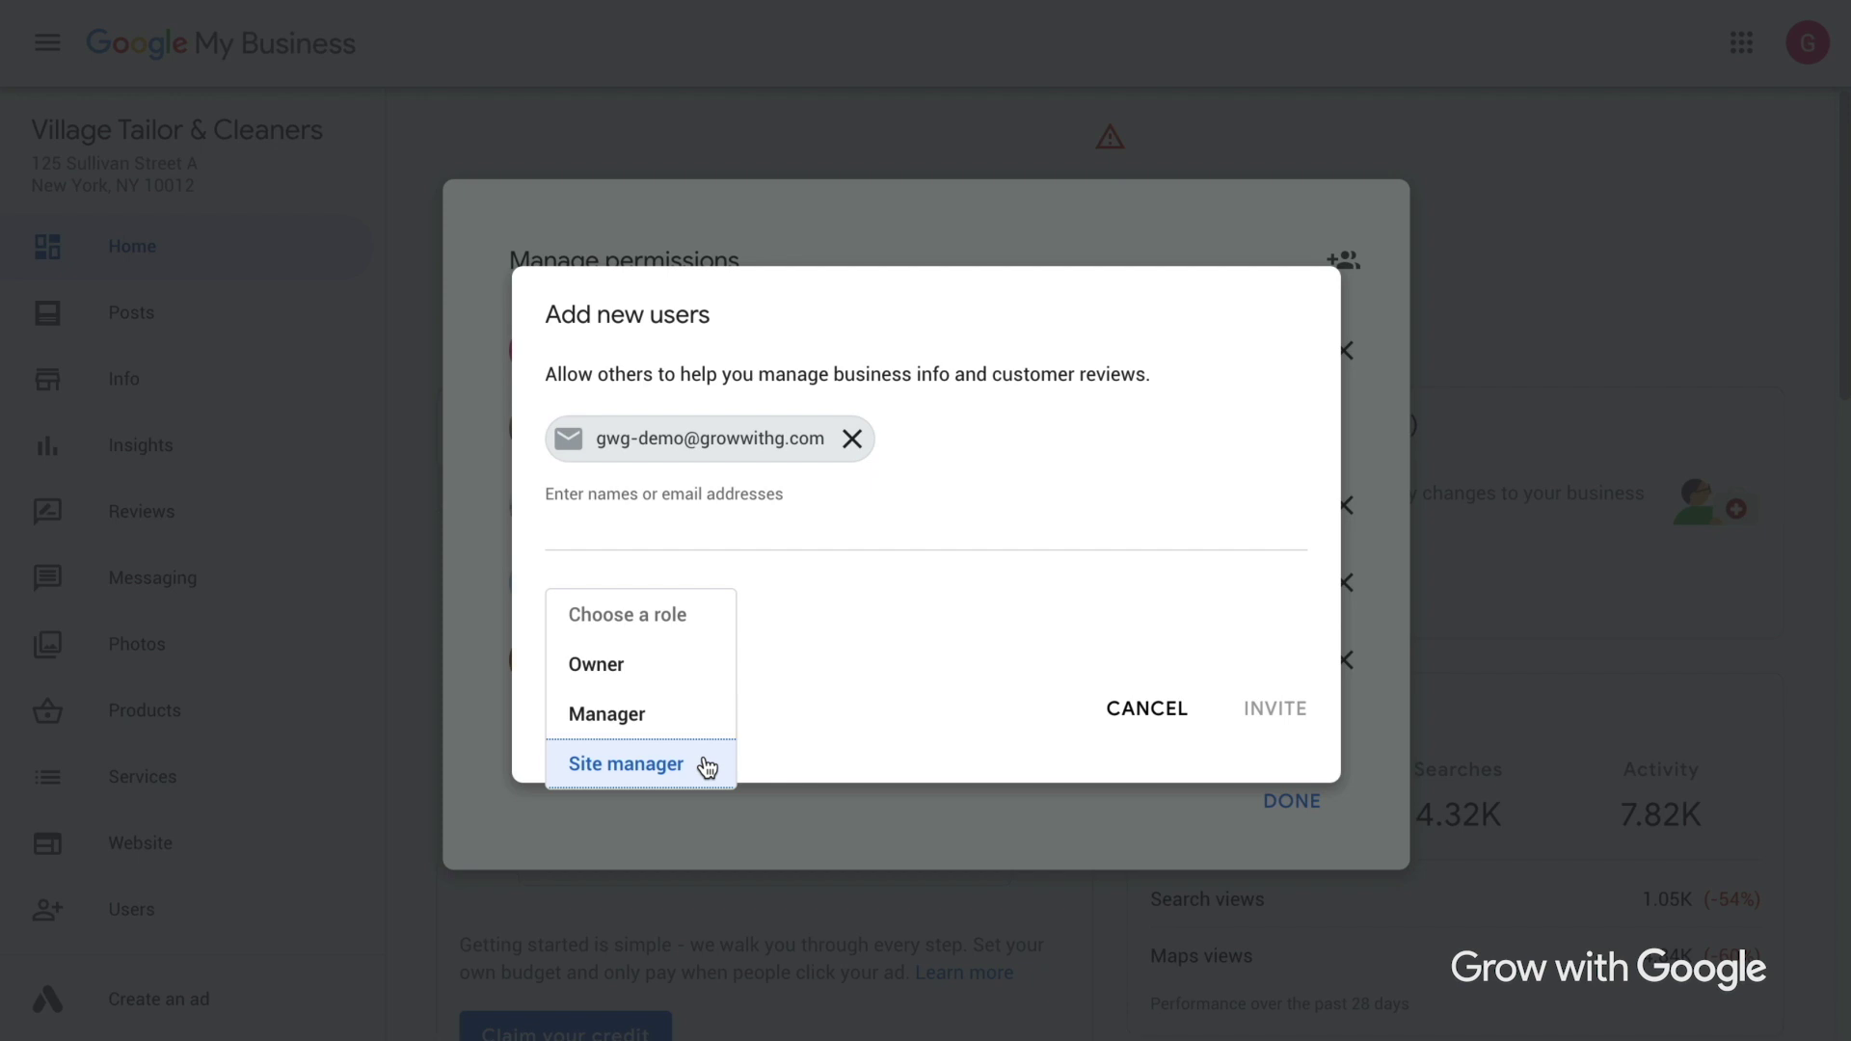
left_click(707, 725)
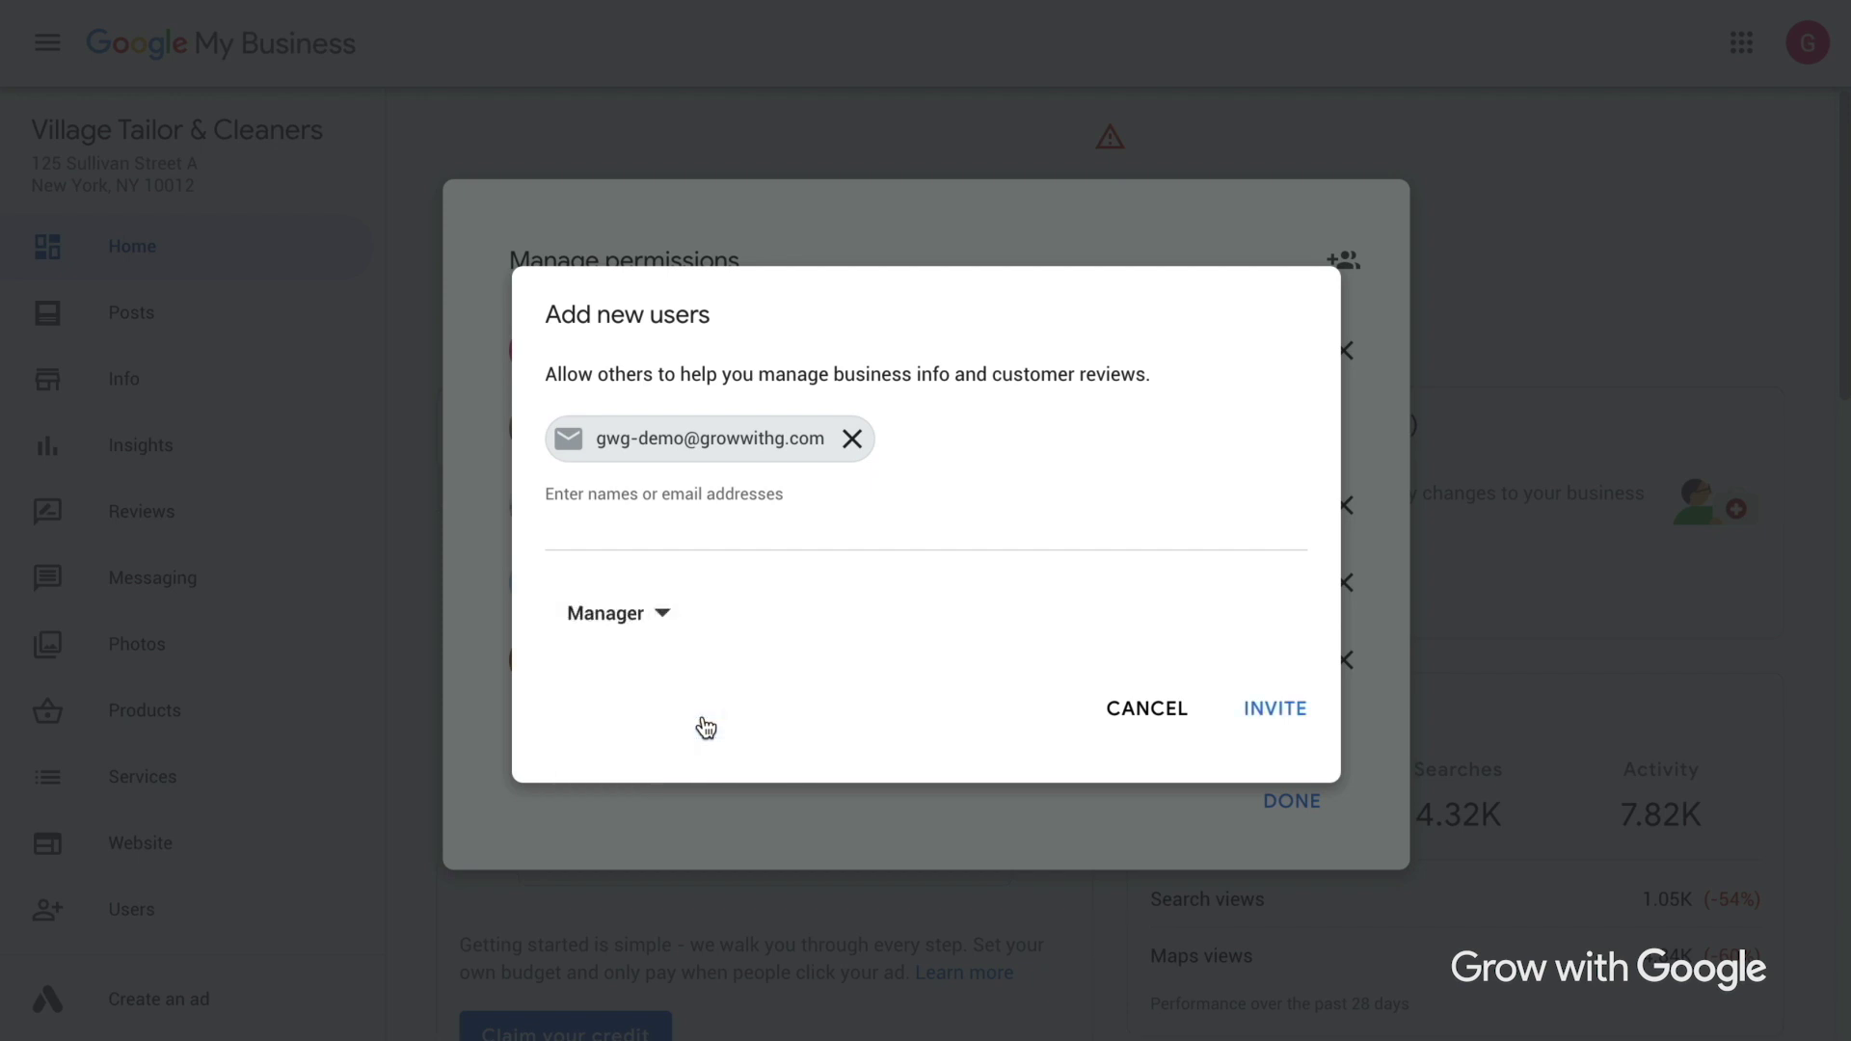
left_click(1297, 723)
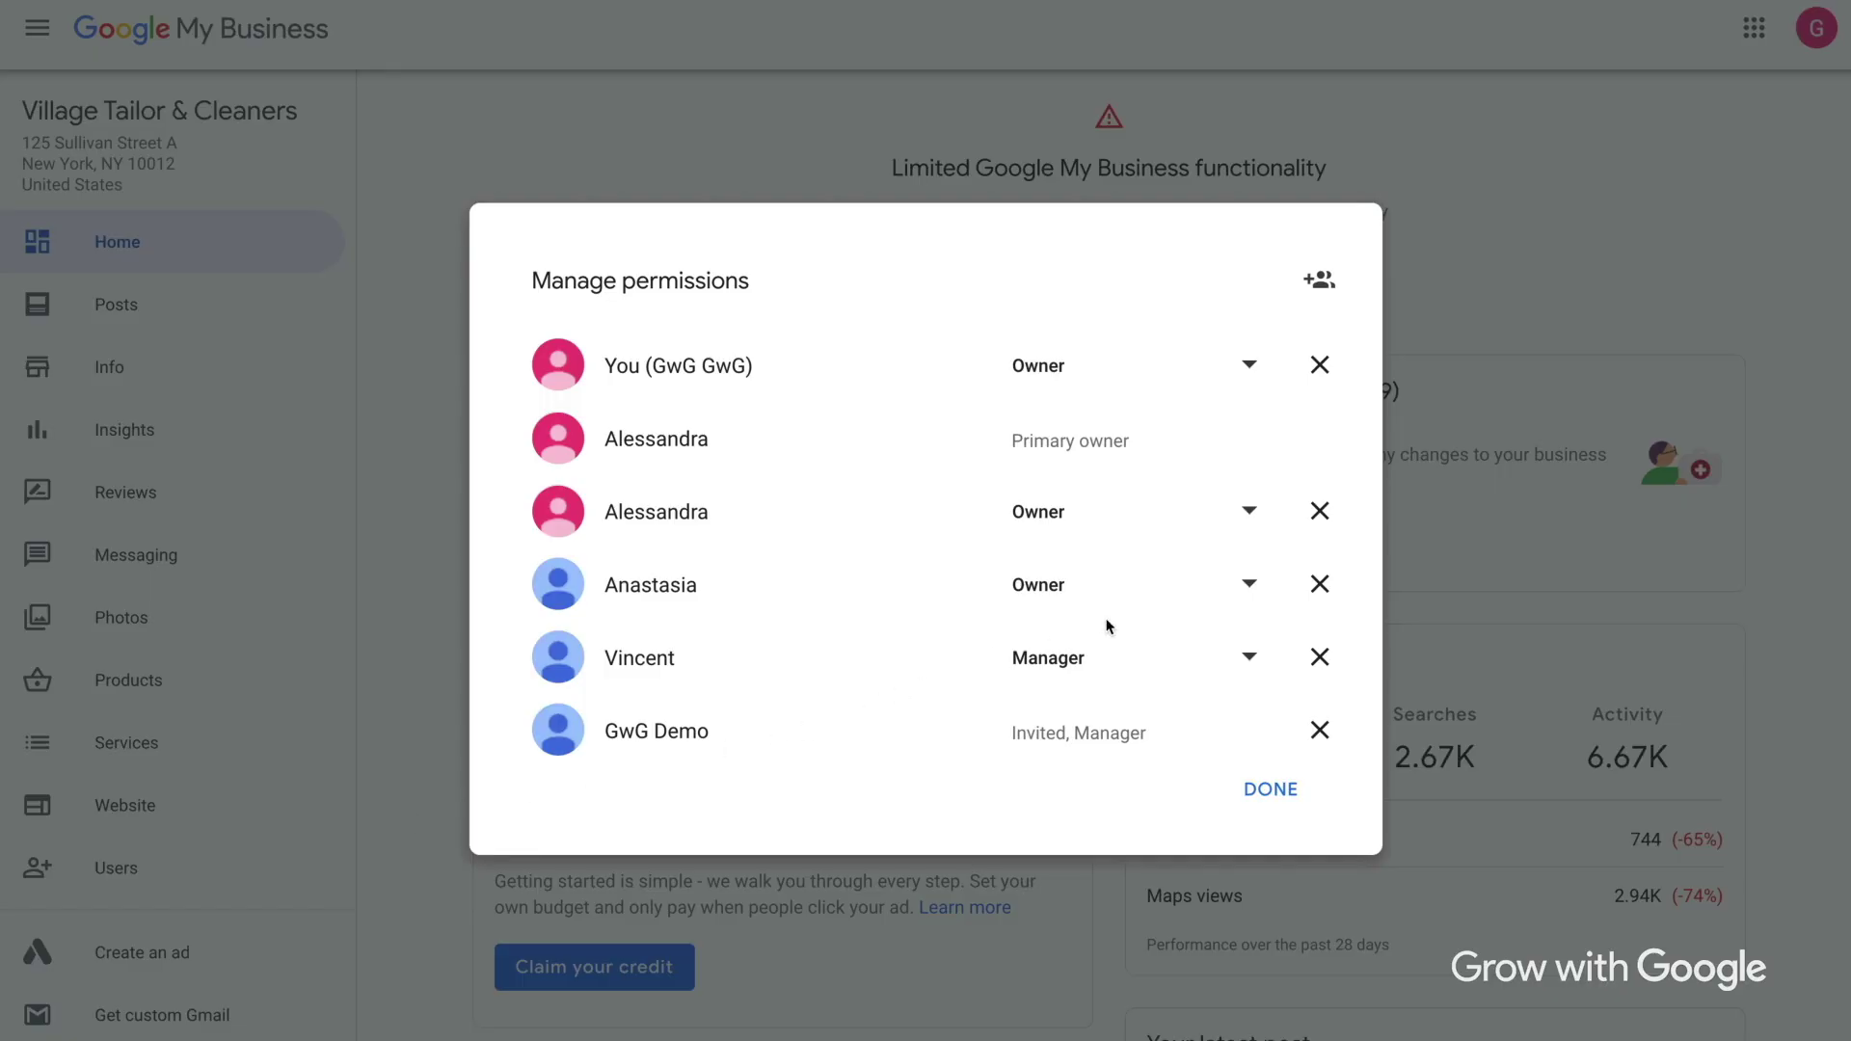
Remove one owner from the profile's users and confirm the removal.
left_click(1307, 591)
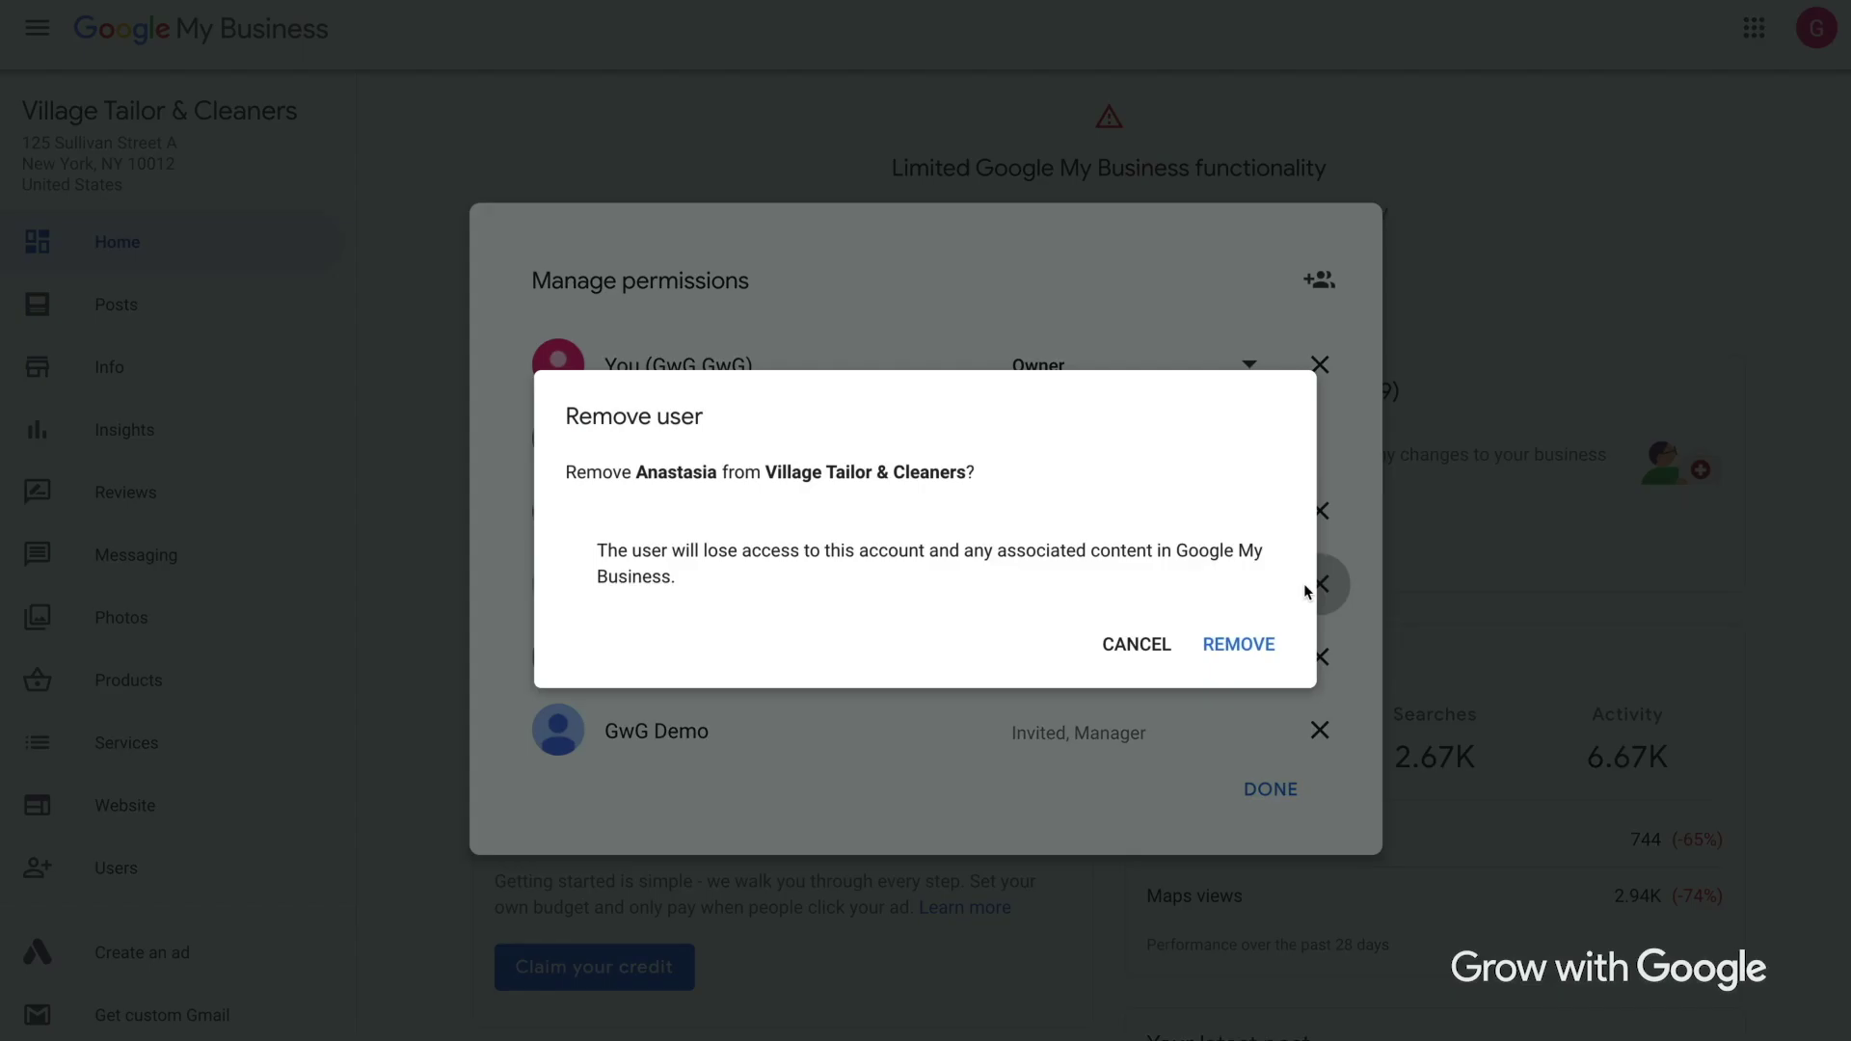
left_click(1239, 644)
scroll(343, 199, "down", 5)
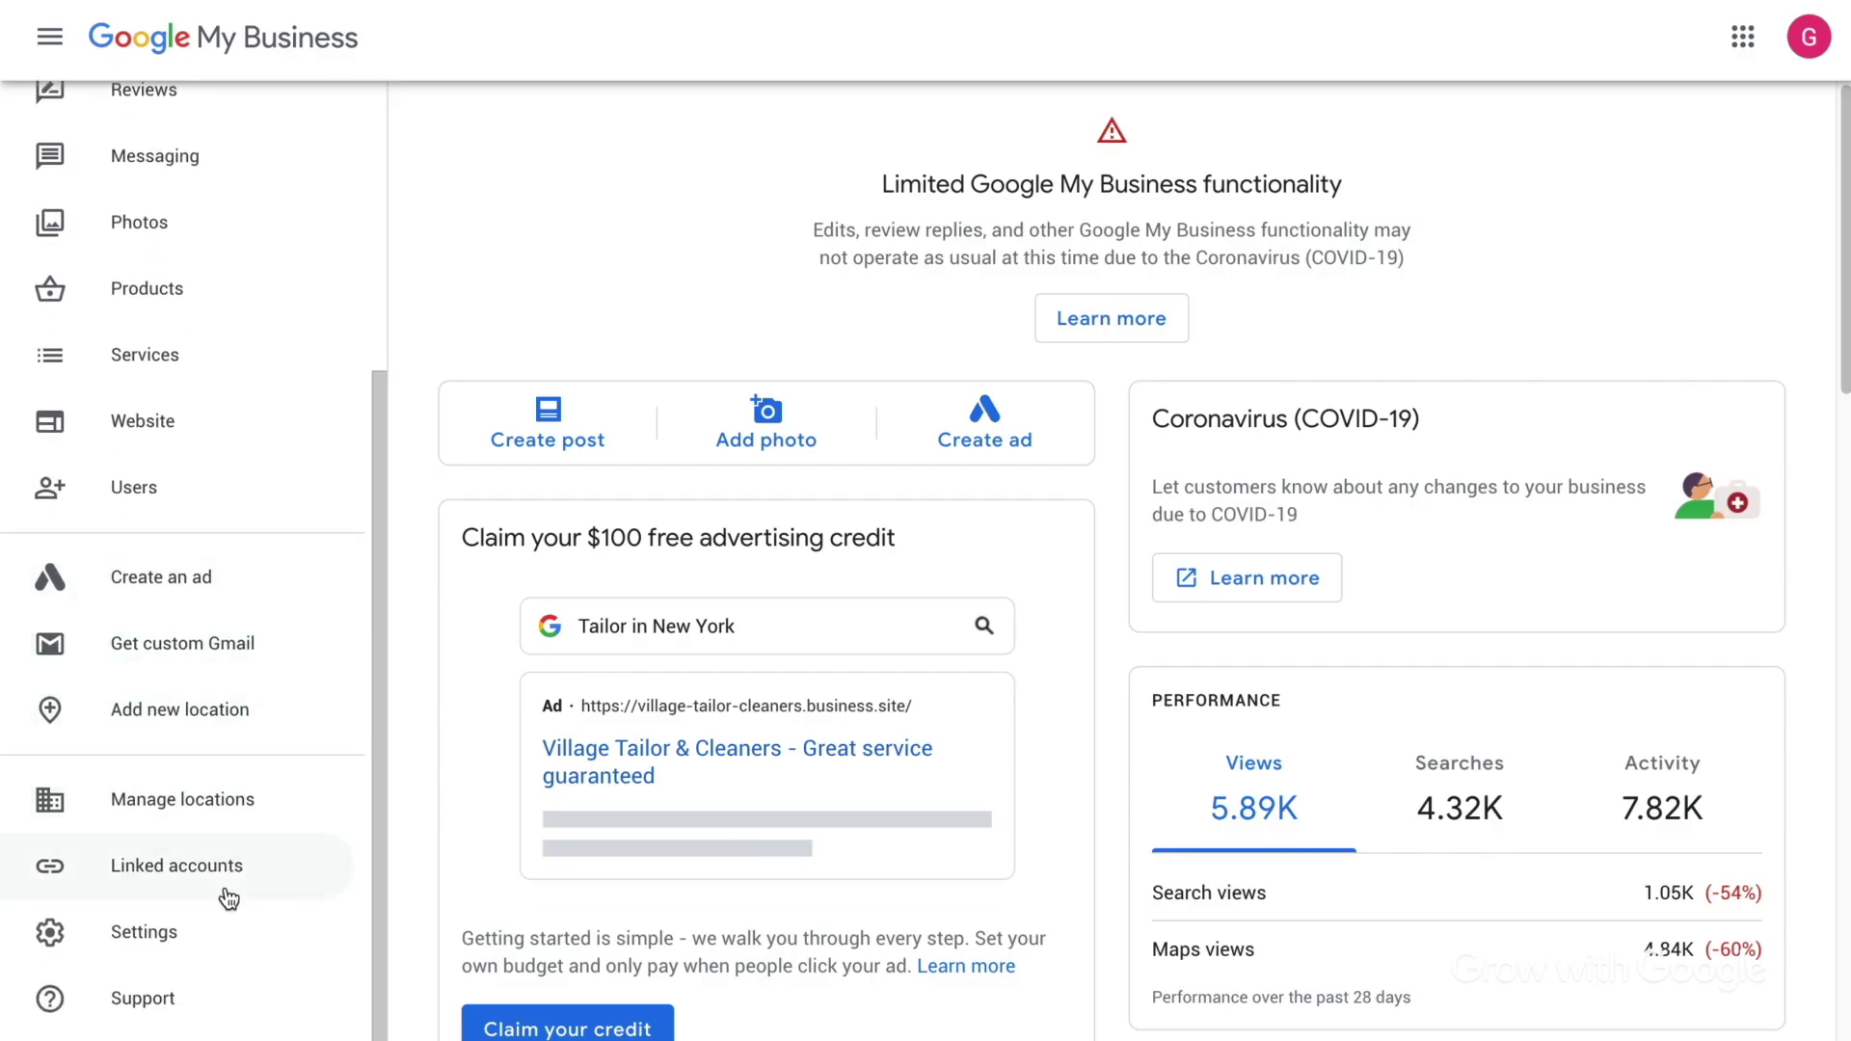
Open the Support help panel and browse its help resources.
left_click(218, 1003)
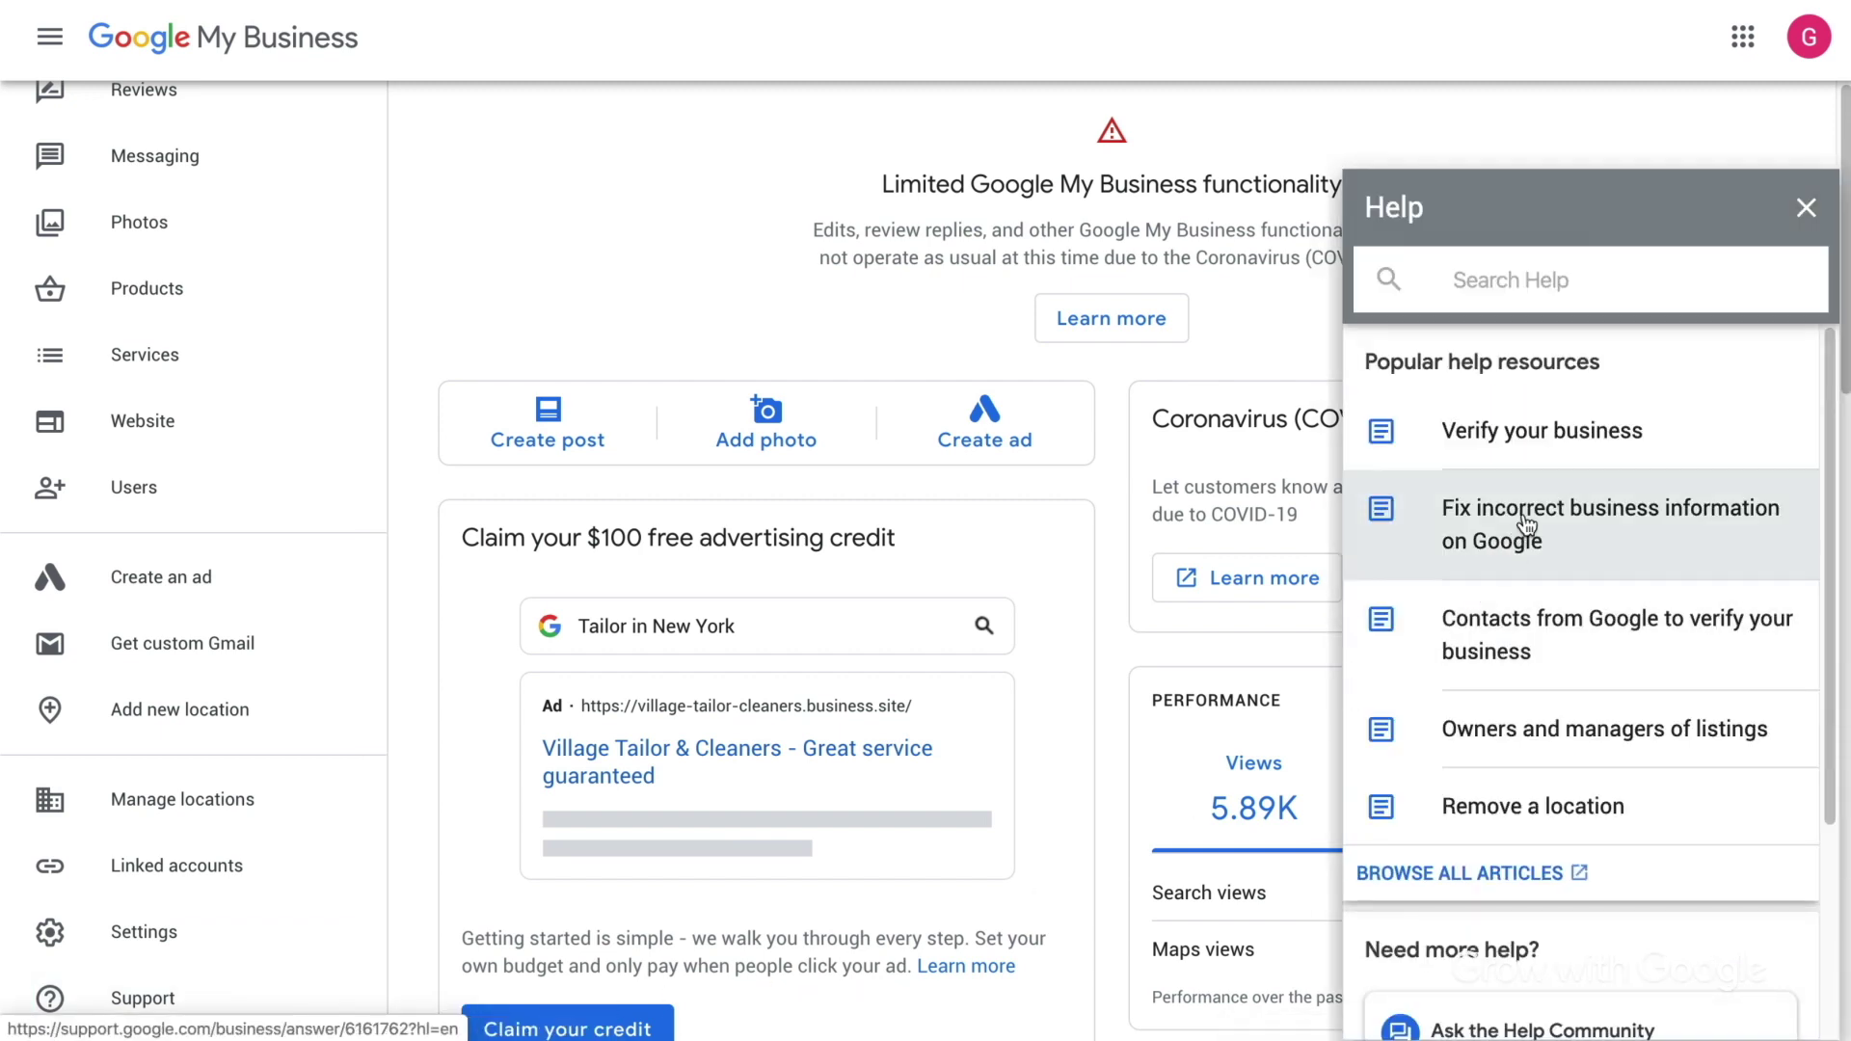
scroll(1820, 524, "down", 2)
scroll(1820, 533, "down", 1)
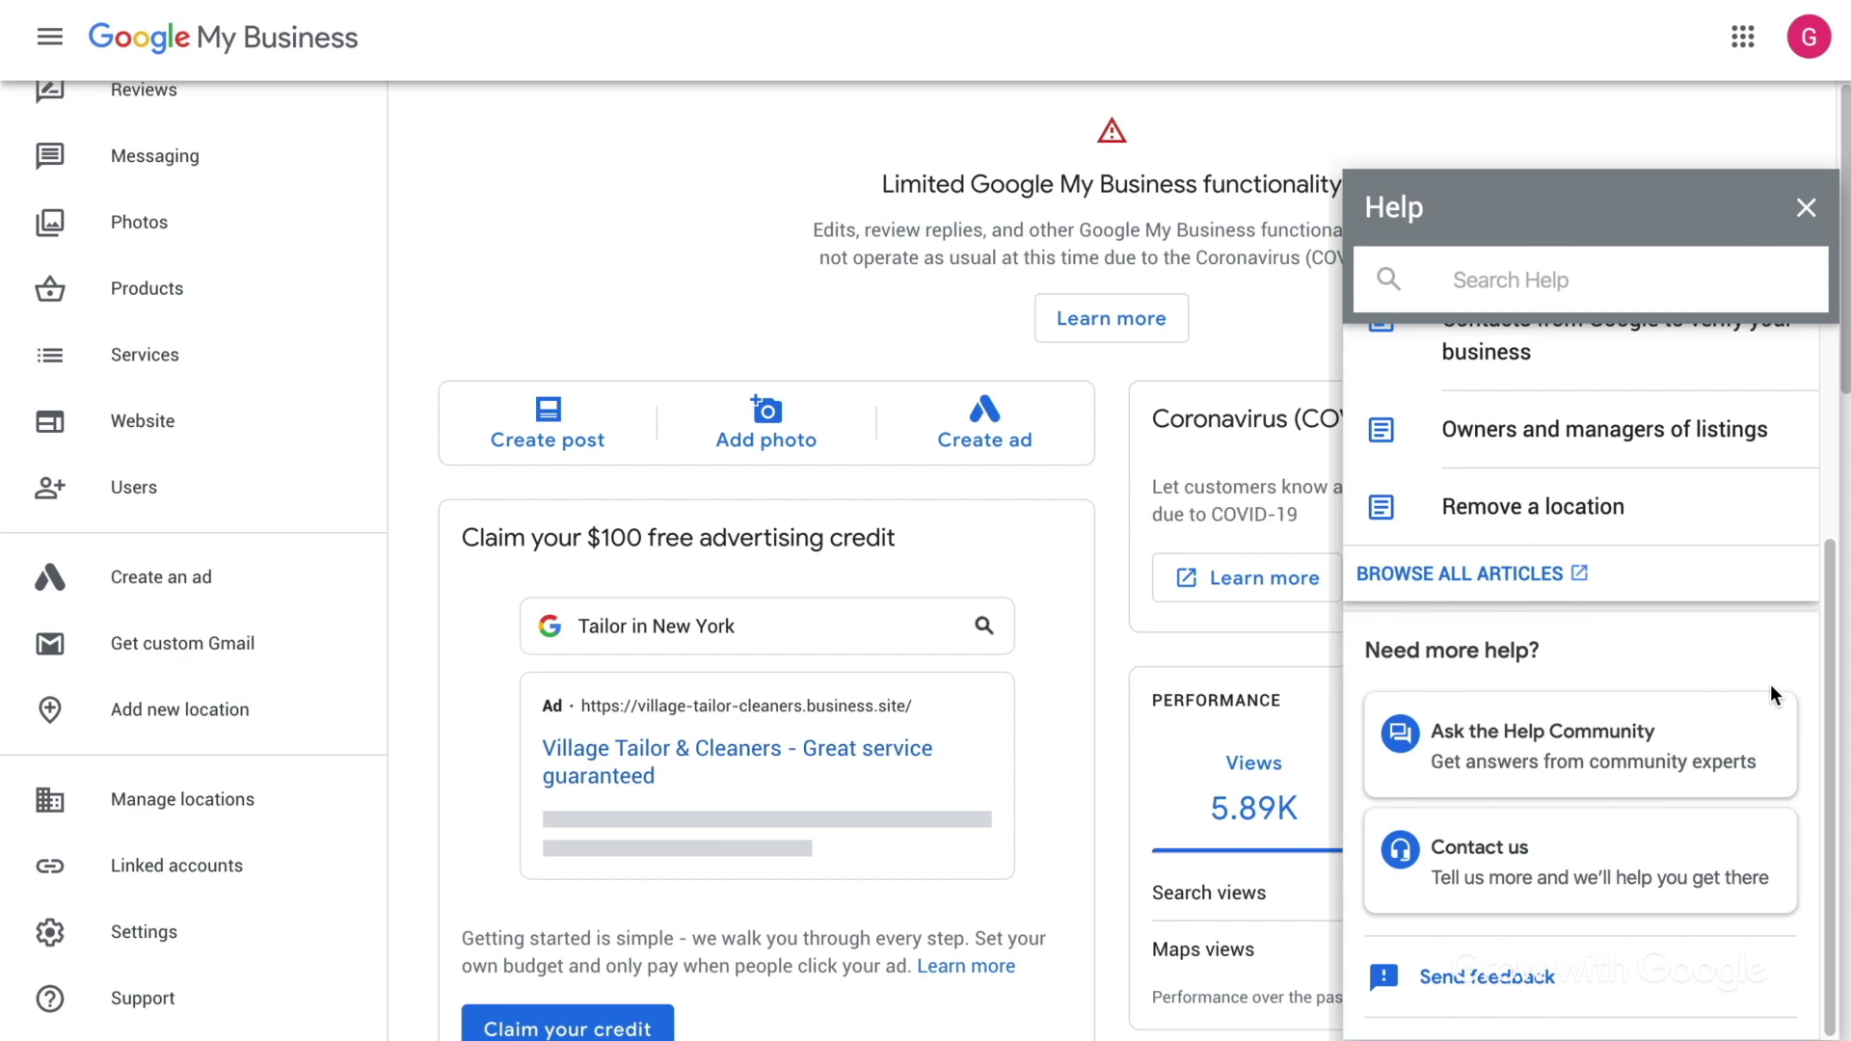